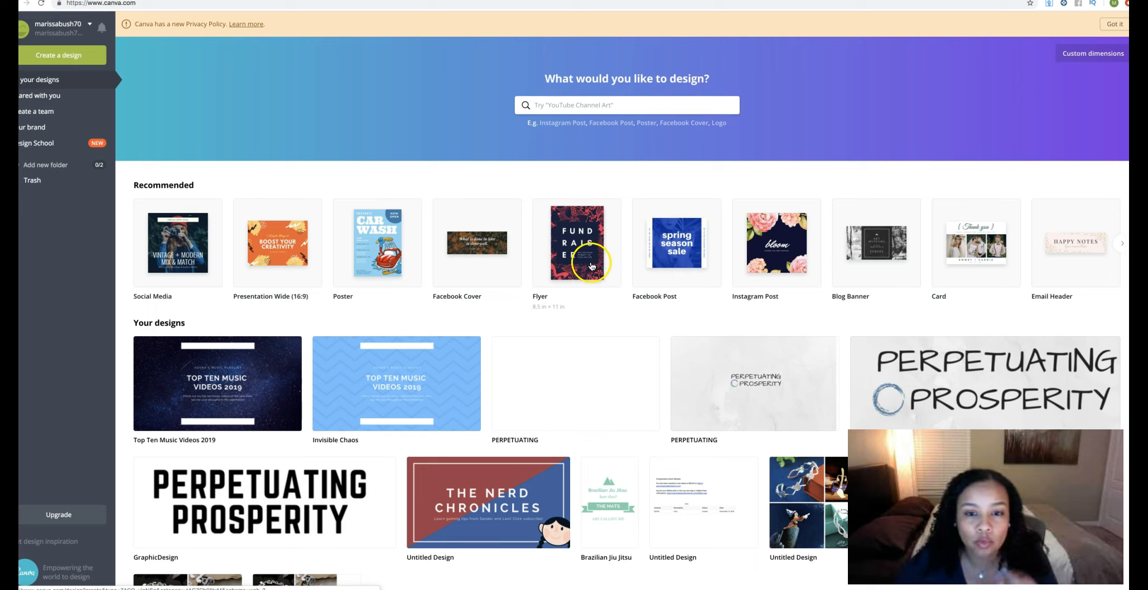
- Create a blank YouTube Thumbnail design from the recommended design types and dismiss the welcome guide
scroll(731, 241, "right", 5)
scroll(731, 241, "right", 5)
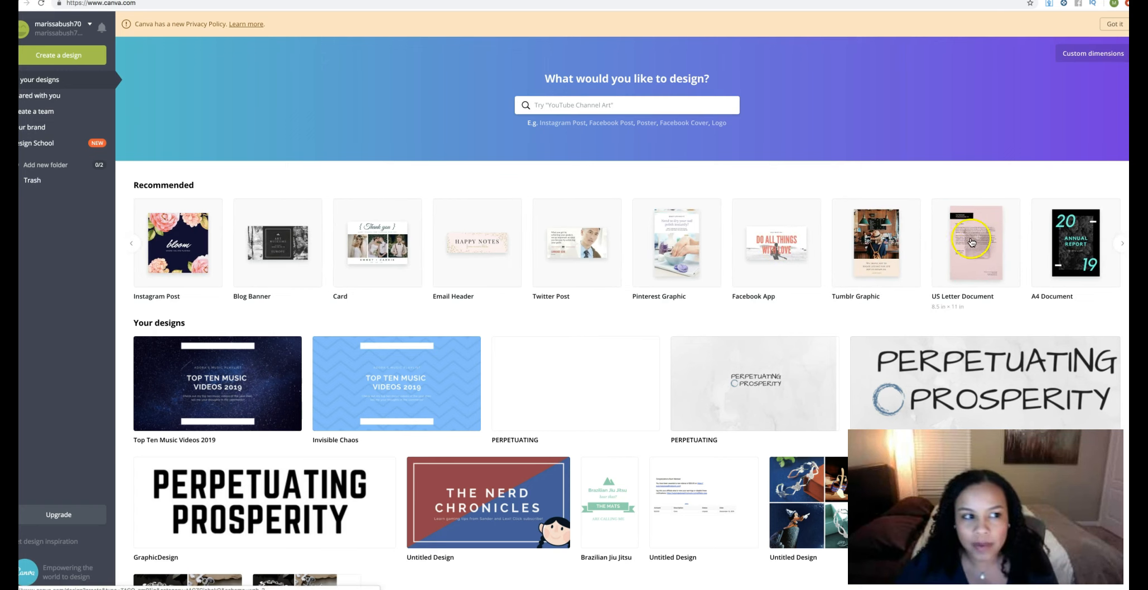
scroll(901, 270, "right", 5)
scroll(904, 272, "right", 5)
scroll(903, 272, "right", 5)
scroll(903, 272, "right", 5)
left_click(755, 254)
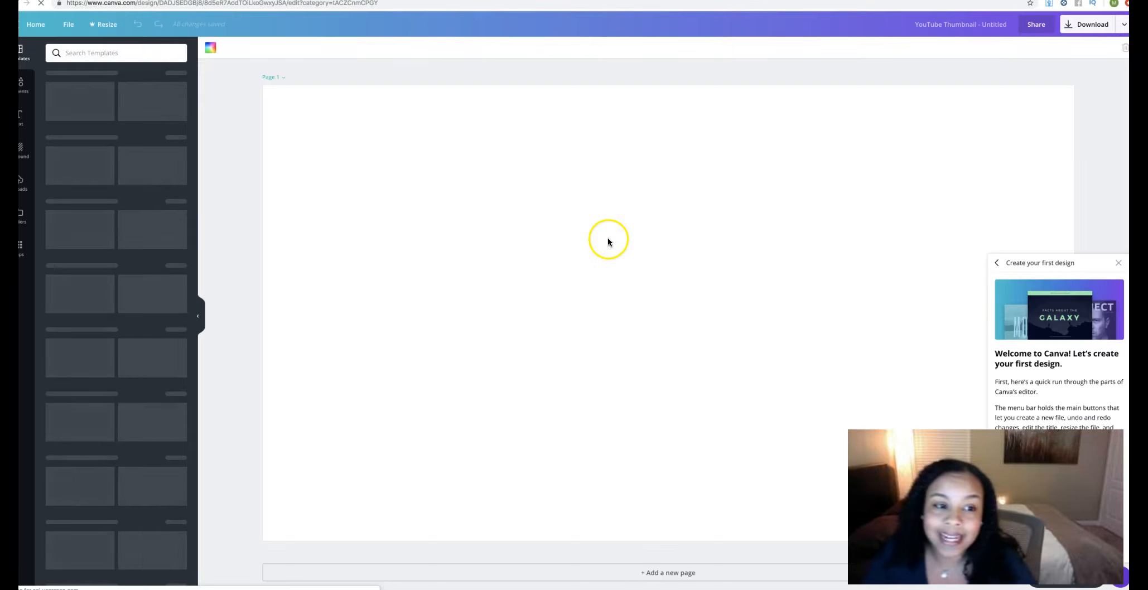
left_click(1118, 258)
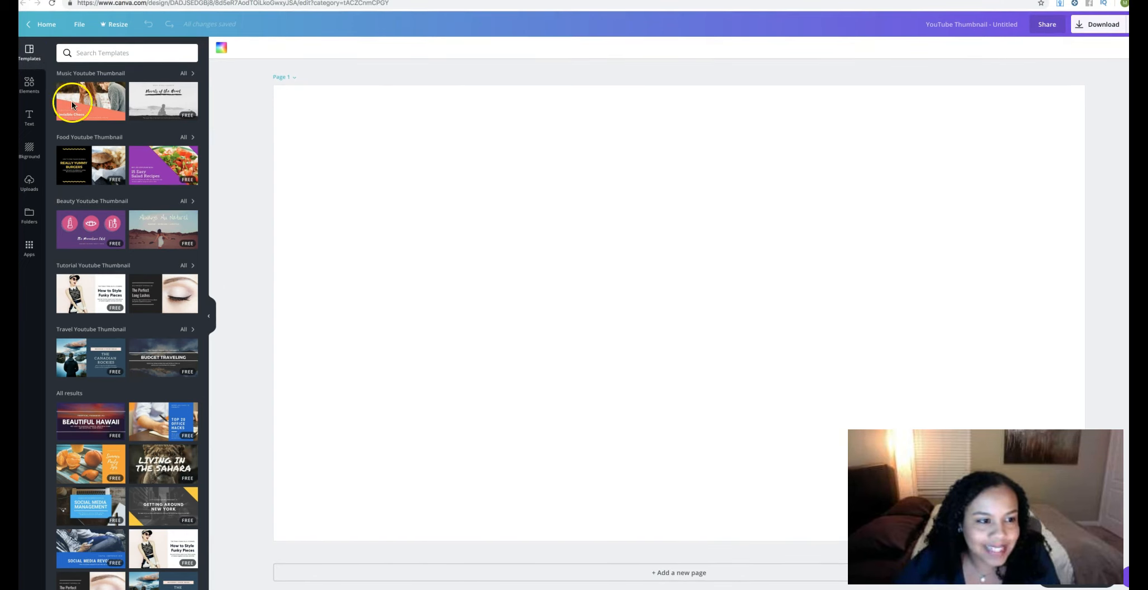
- Try the Invisible Chaos and The Perfect Long Lashes thumbnail templates, selecting the latter's title, subtitle and description text for editing
left_click(96, 103)
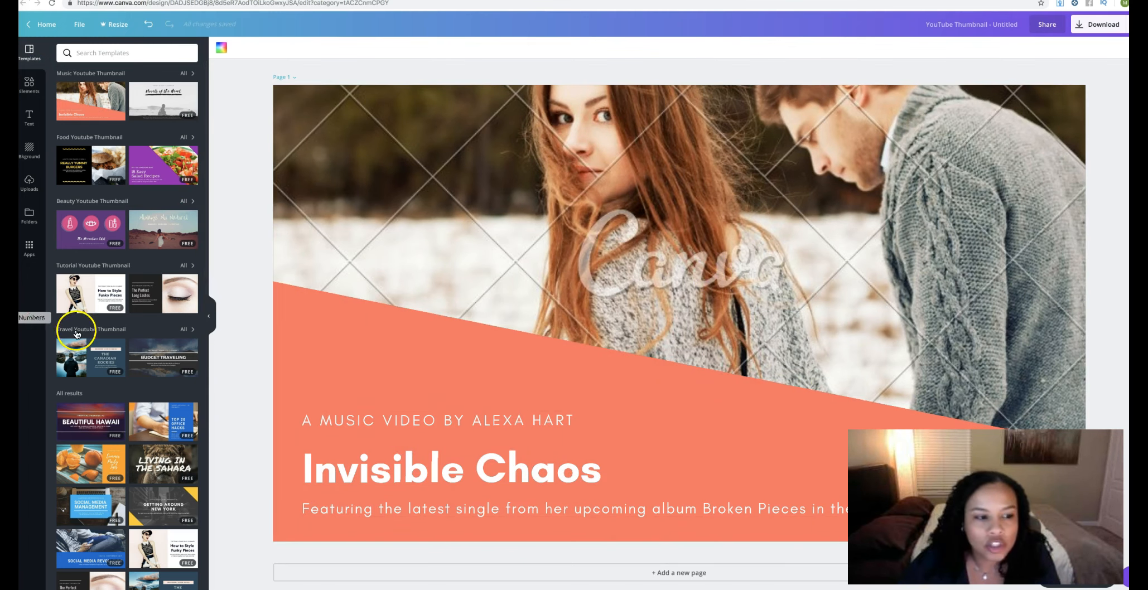
left_click(151, 305)
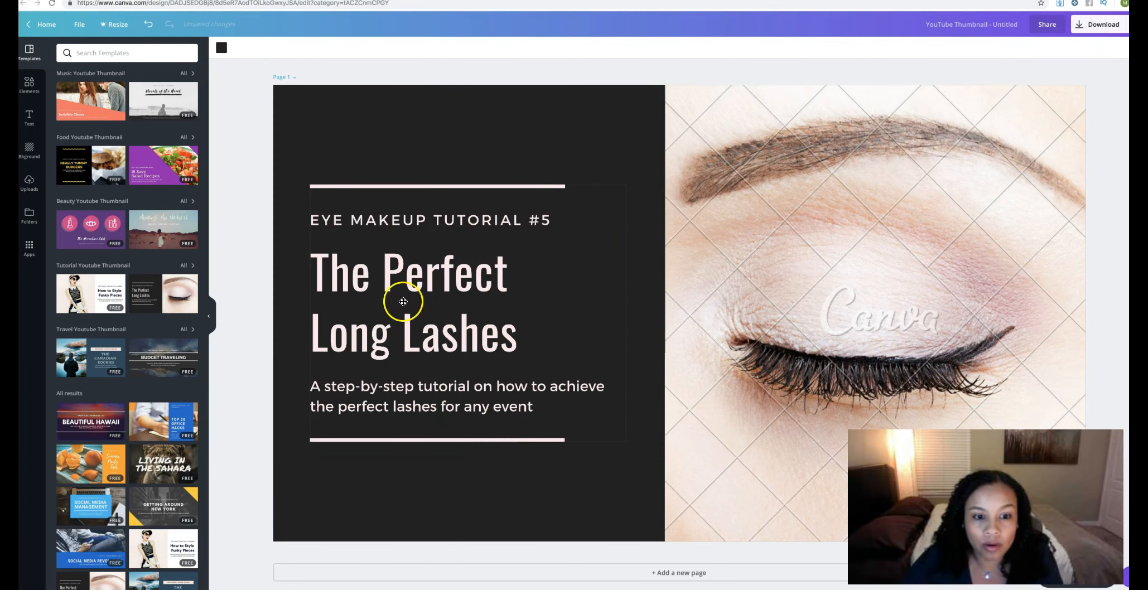
double_click(410, 274)
left_click(400, 315)
triple_click(400, 315)
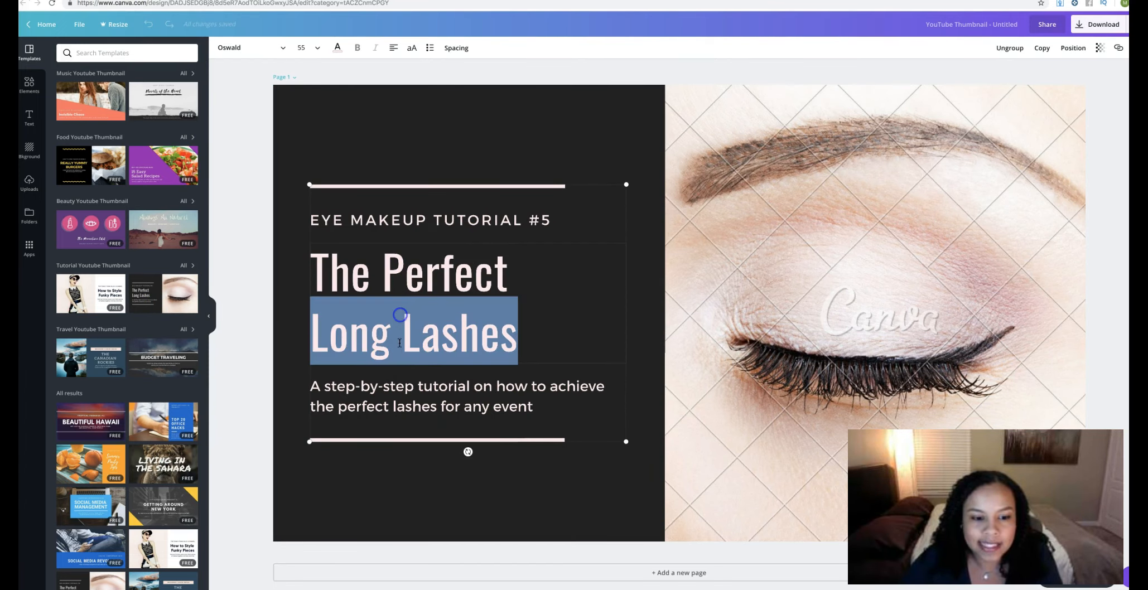
triple_click(431, 391)
left_click(389, 221)
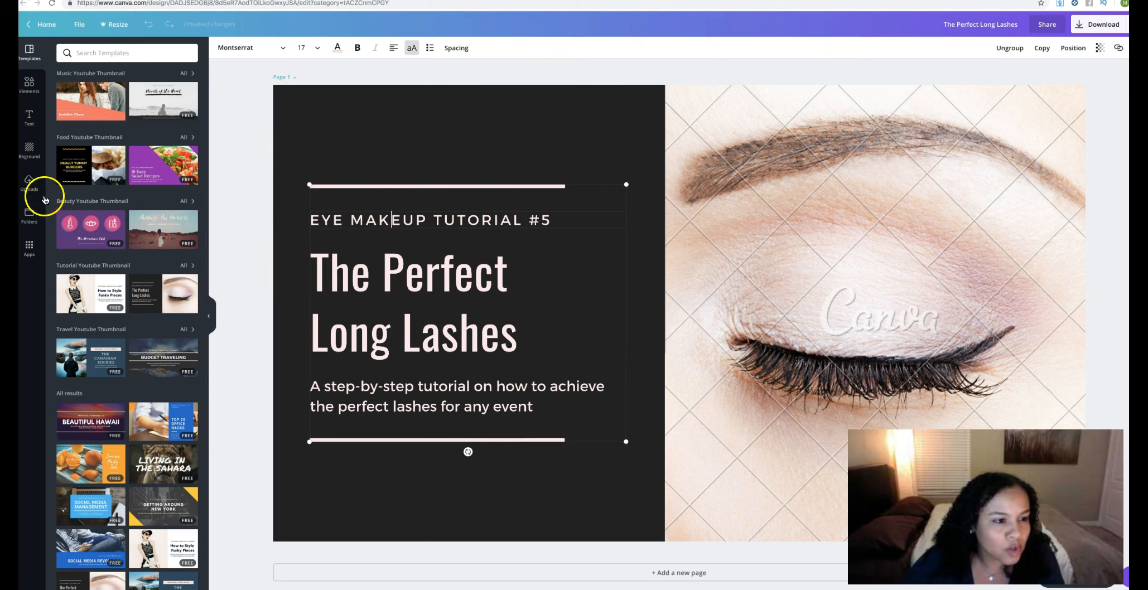
- Look through the uploaded images and elements, and try a blue background from the background library
left_click(30, 184)
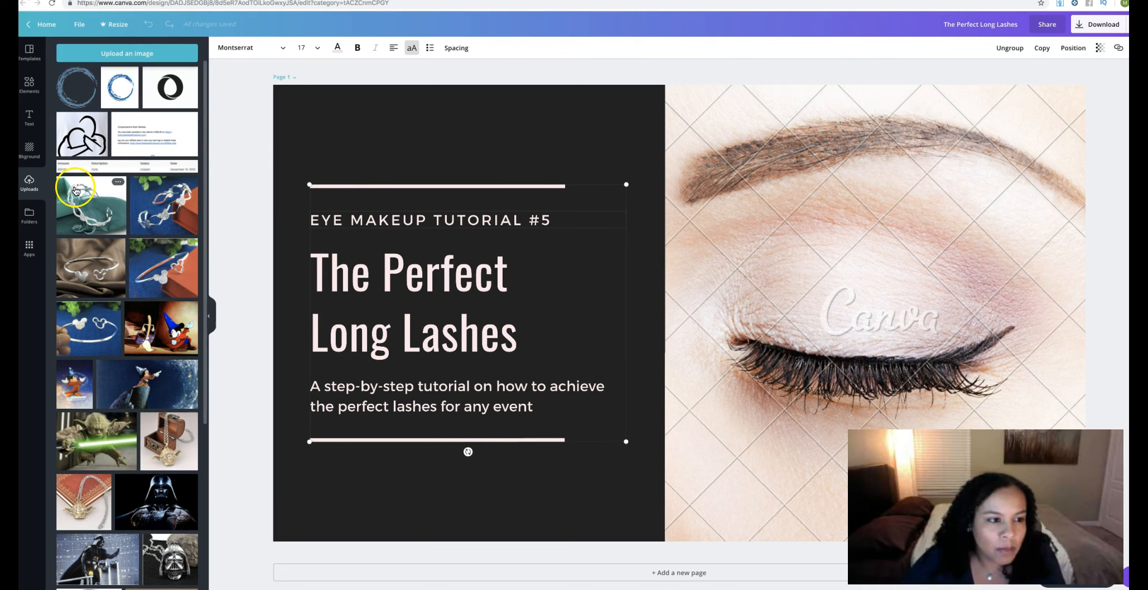
left_click(29, 88)
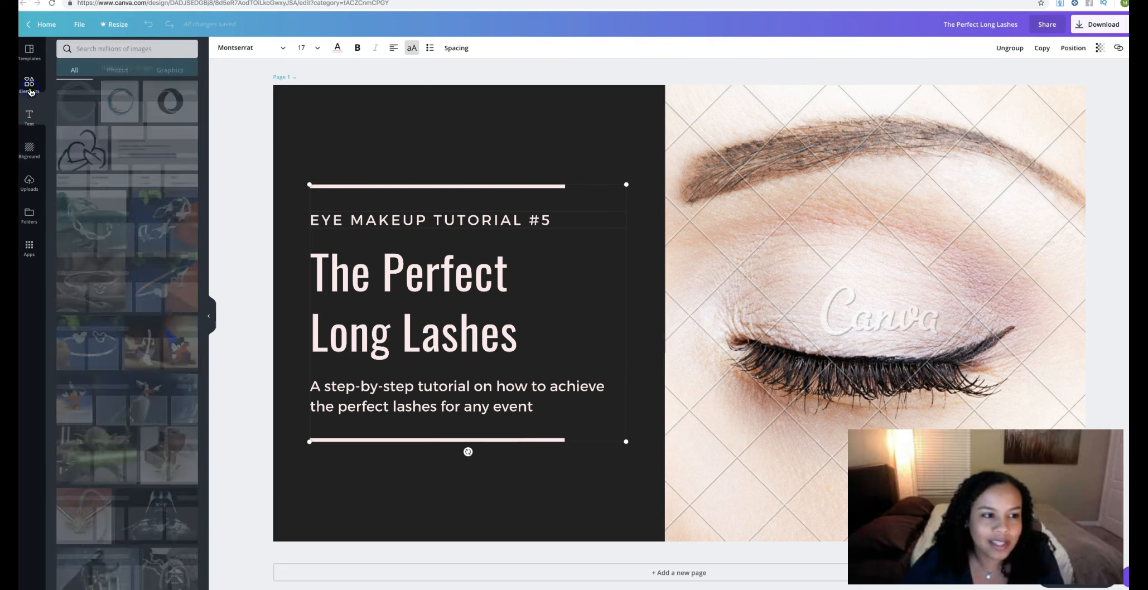
left_click(33, 151)
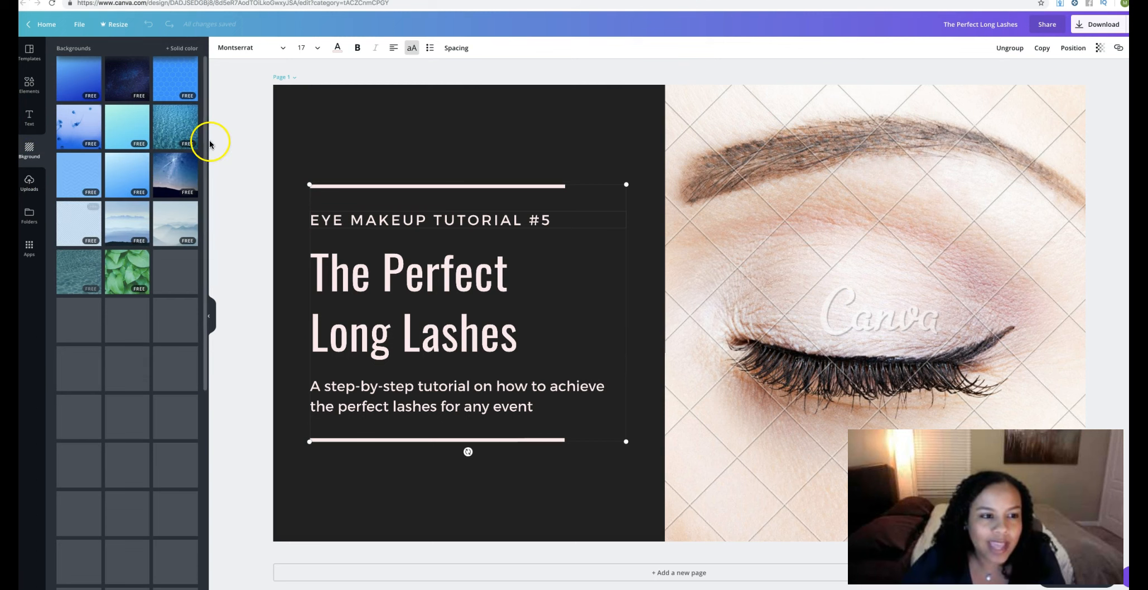
left_click(185, 88)
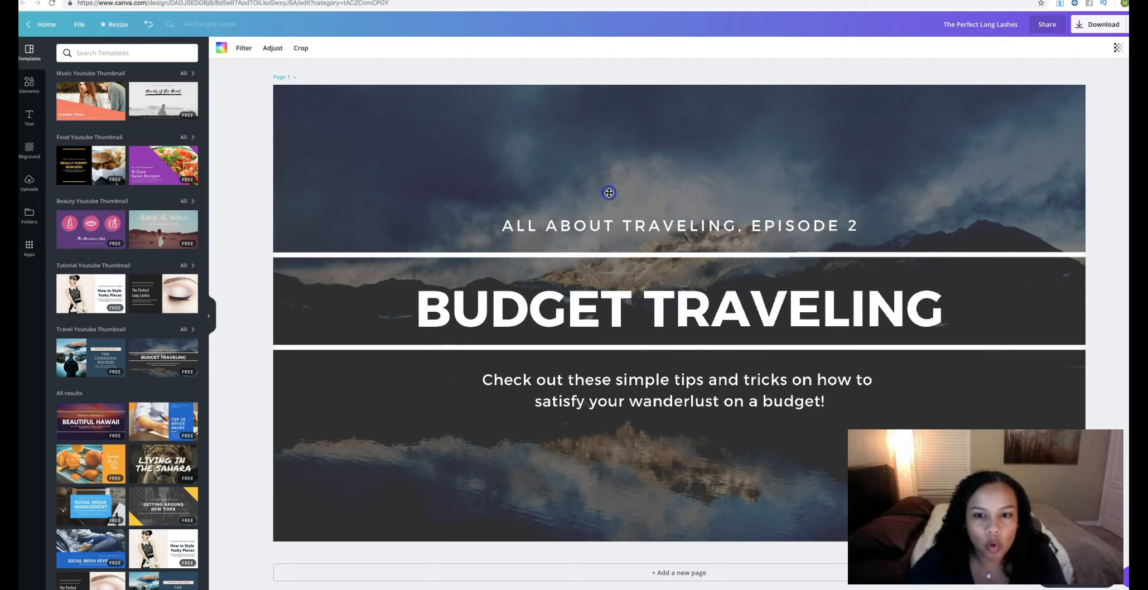
- Delete the elements of the Budget Traveling template and give the thumbnail a dark starry background
left_click(965, 234)
key("Delete")
left_click(869, 248)
key("Delete")
left_click(29, 150)
left_click(127, 178)
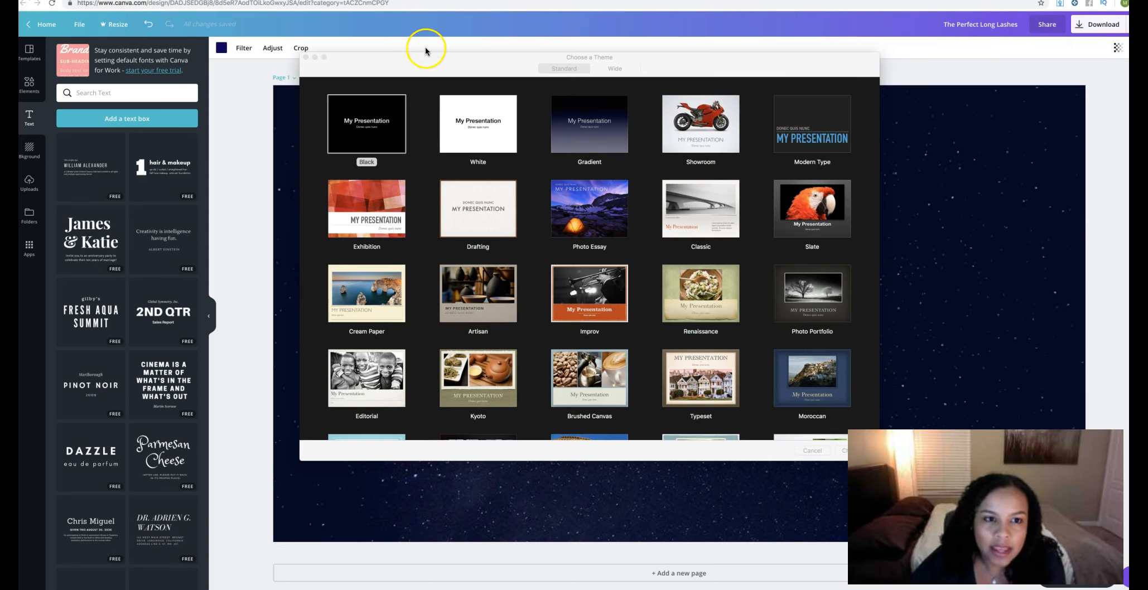
- In Keynote, create a presentation with the White theme and delete the slide's title and subtitle placeholders
left_click(425, 74)
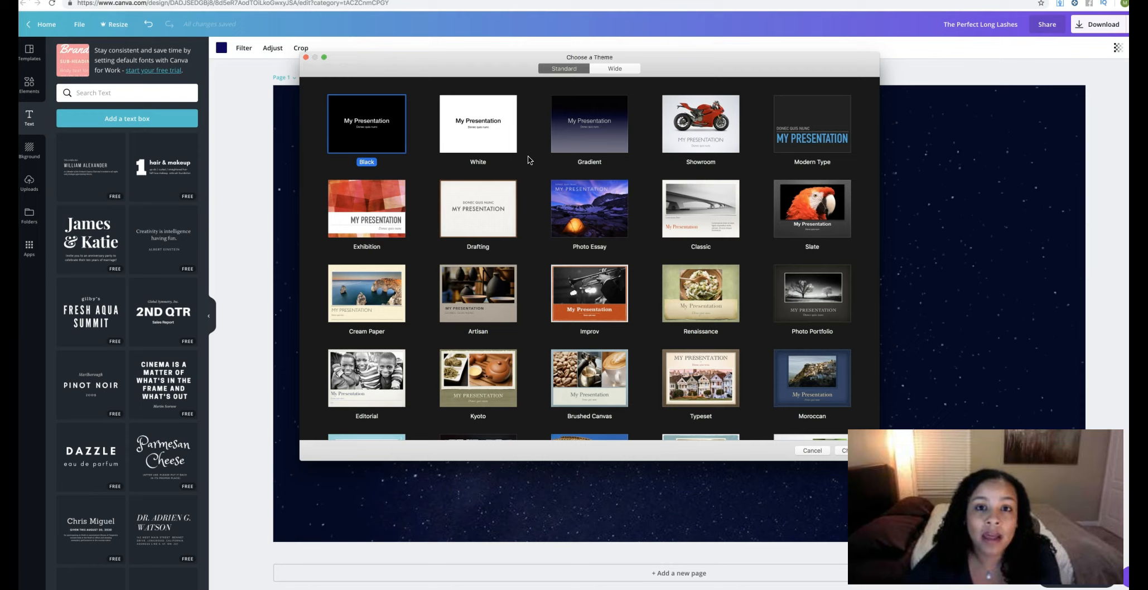
left_click(496, 143)
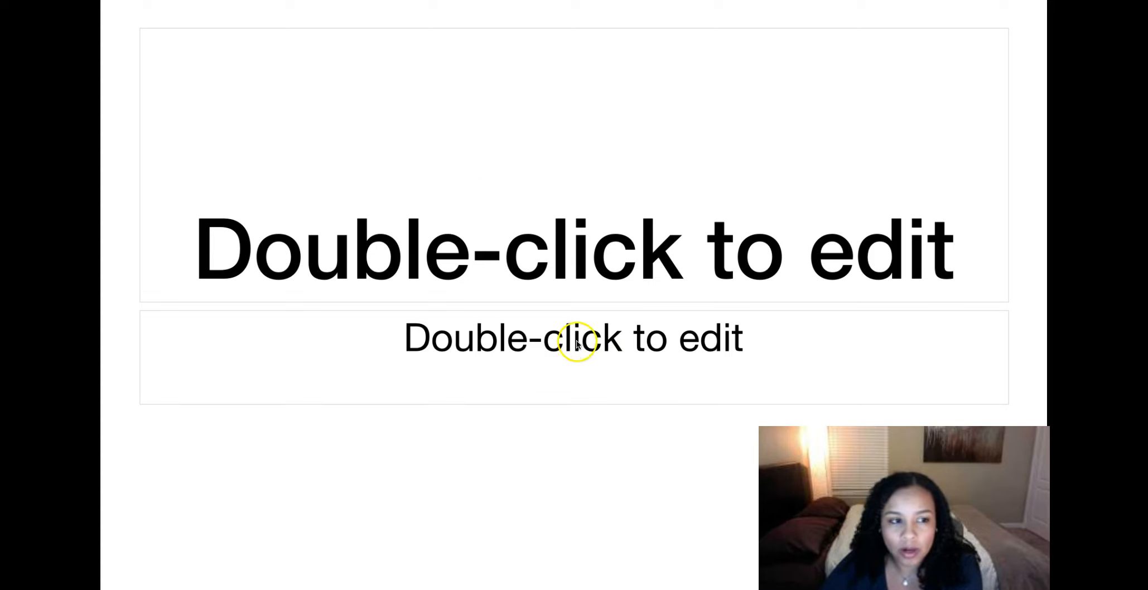
scroll(584, 401, "down", 1)
left_click(598, 239)
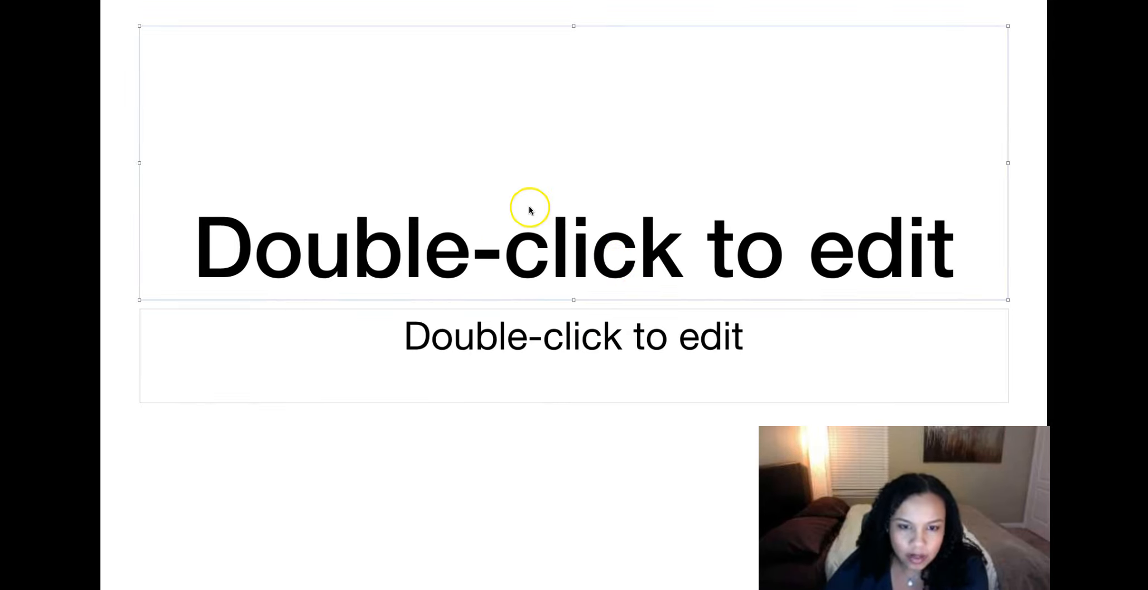
key("Delete")
left_click(563, 314)
key("Delete")
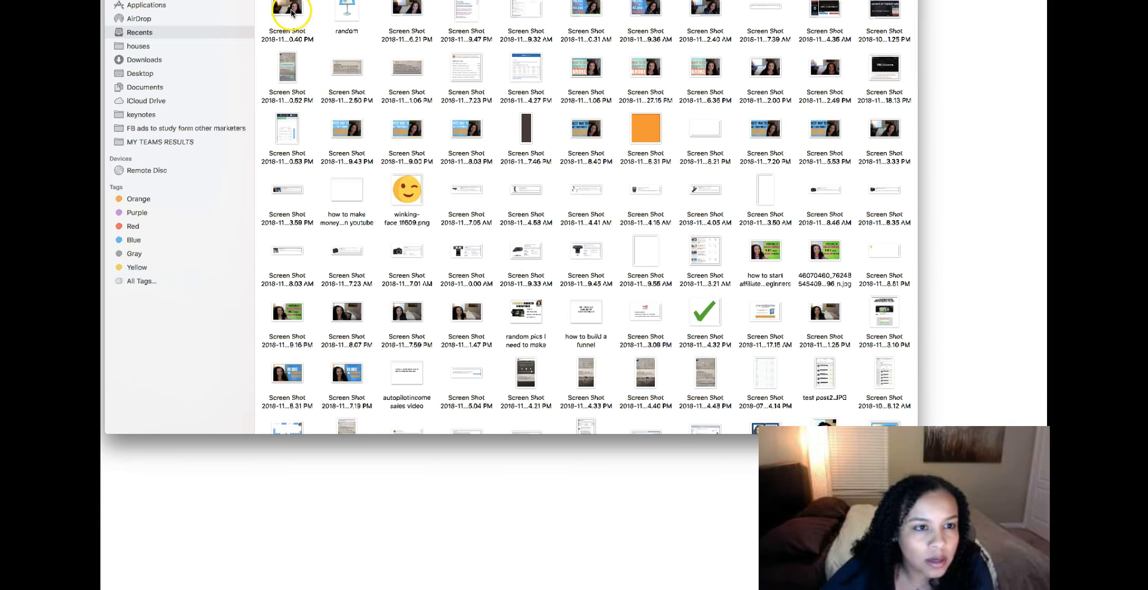
- Copy the portrait from Screen Shot 2018-11-17 at 6.40.40 PM, paste it onto the blank slide and move it toward the slide's upper left
left_click(292, 12)
double_click(291, 12)
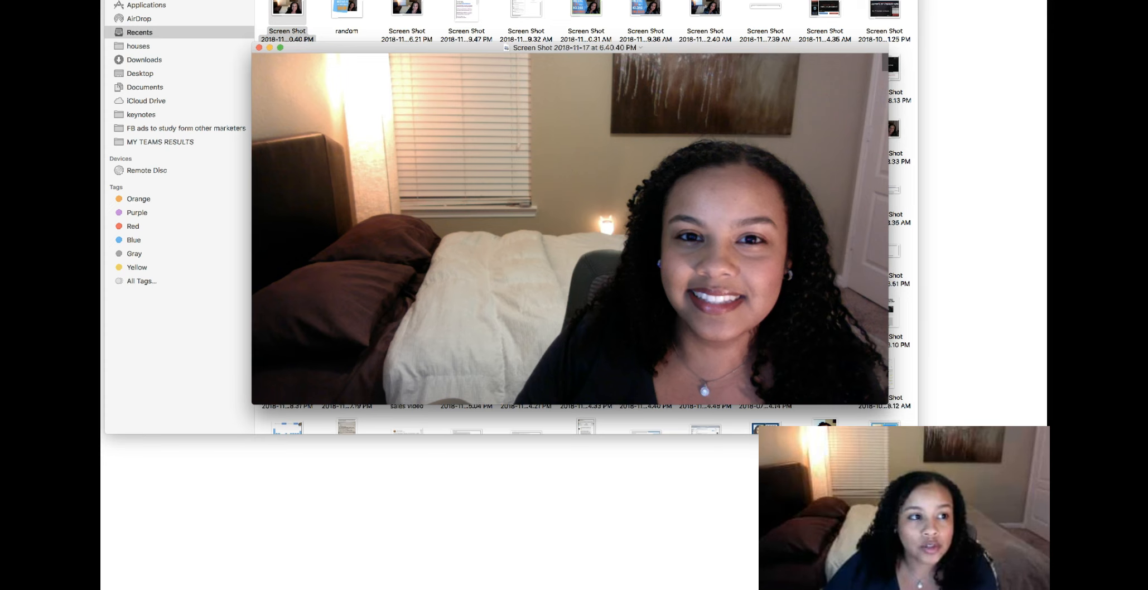
left_click(83, 0)
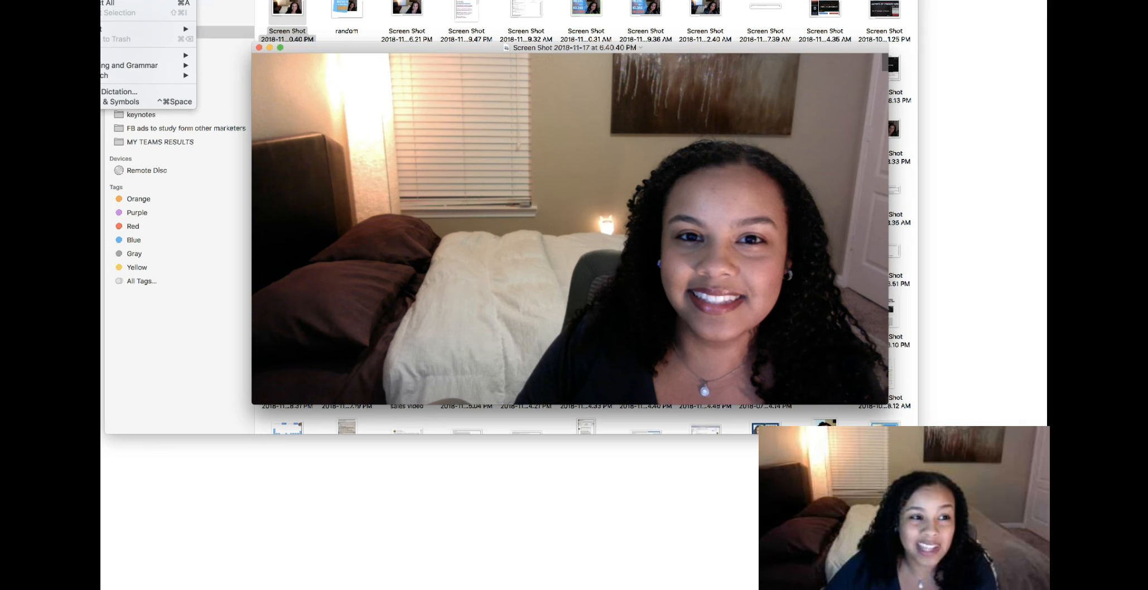
left_click(259, 47)
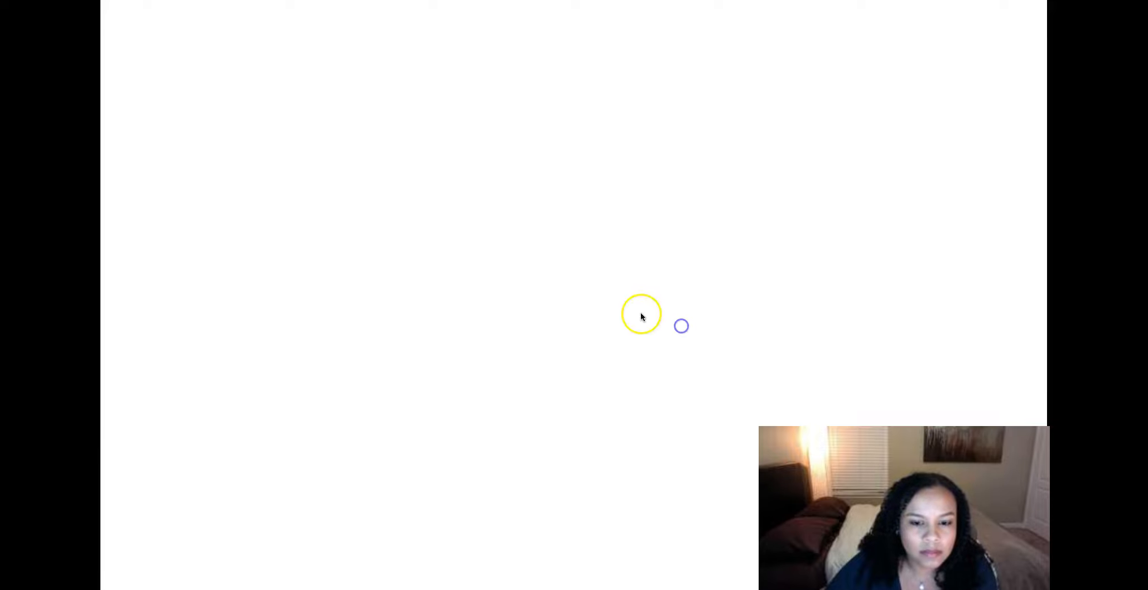
right_click(547, 230)
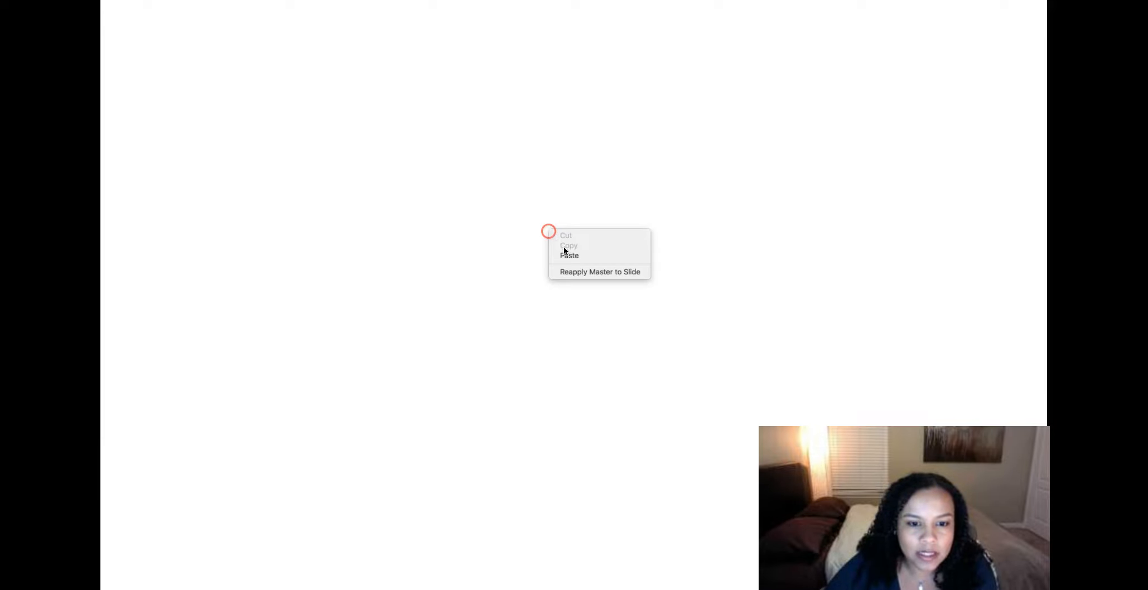
left_click(575, 258)
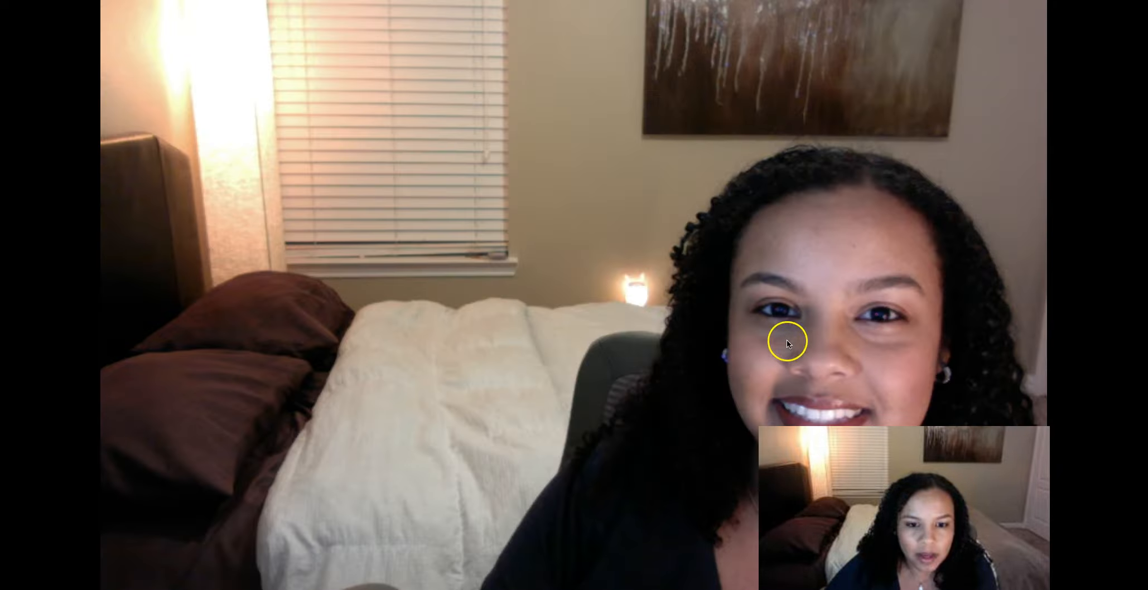
left_click_drag(855, 359, 692, 266)
left_click_drag(860, 403, 736, 296)
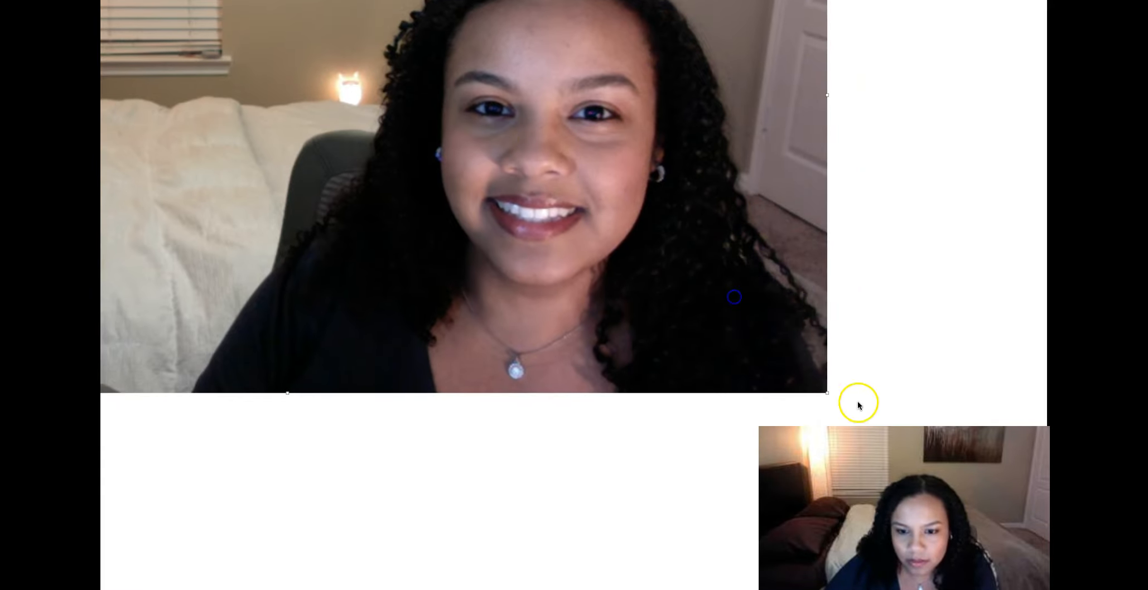
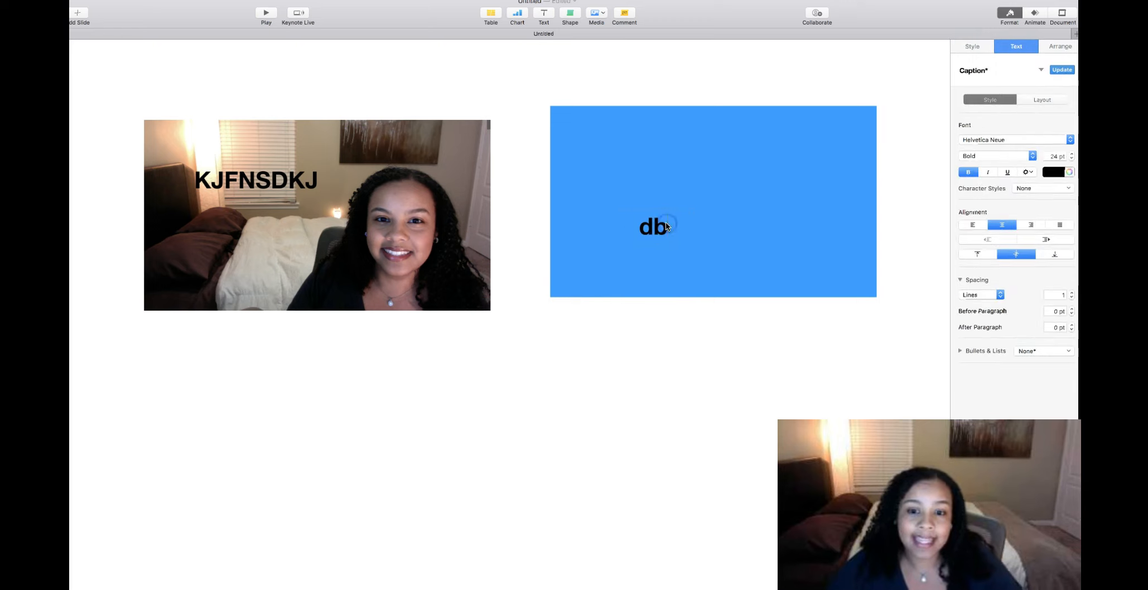
- Delete the blue test rectangle and its "db" text beside the portrait photo
left_click(720, 369)
left_click_drag(835, 326, 633, 169)
key("Delete")
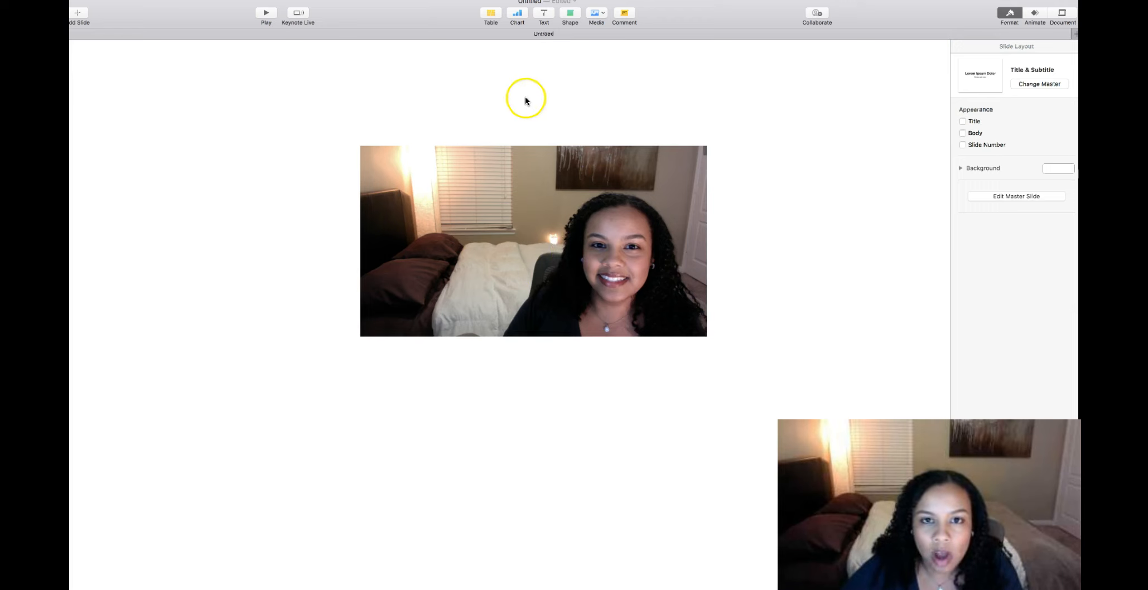
- Insert a basic blue square and stretch it to cover the left part of the portrait photo
left_click(568, 14)
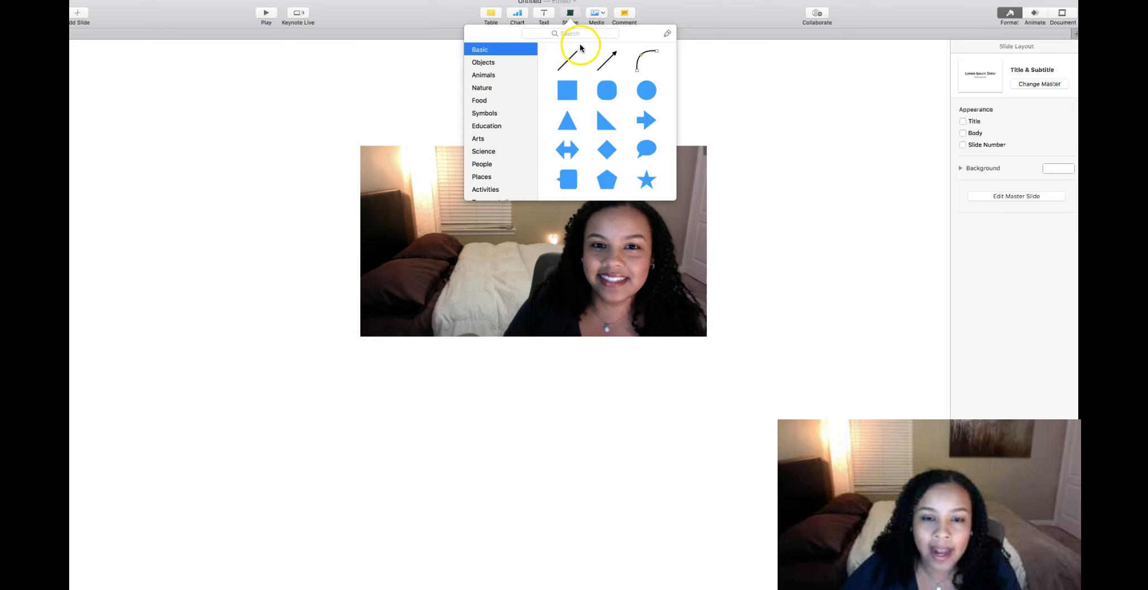
left_click(571, 94)
left_click_drag(538, 274, 520, 224)
left_click_drag(456, 193, 343, 129)
left_click_drag(446, 291, 449, 347)
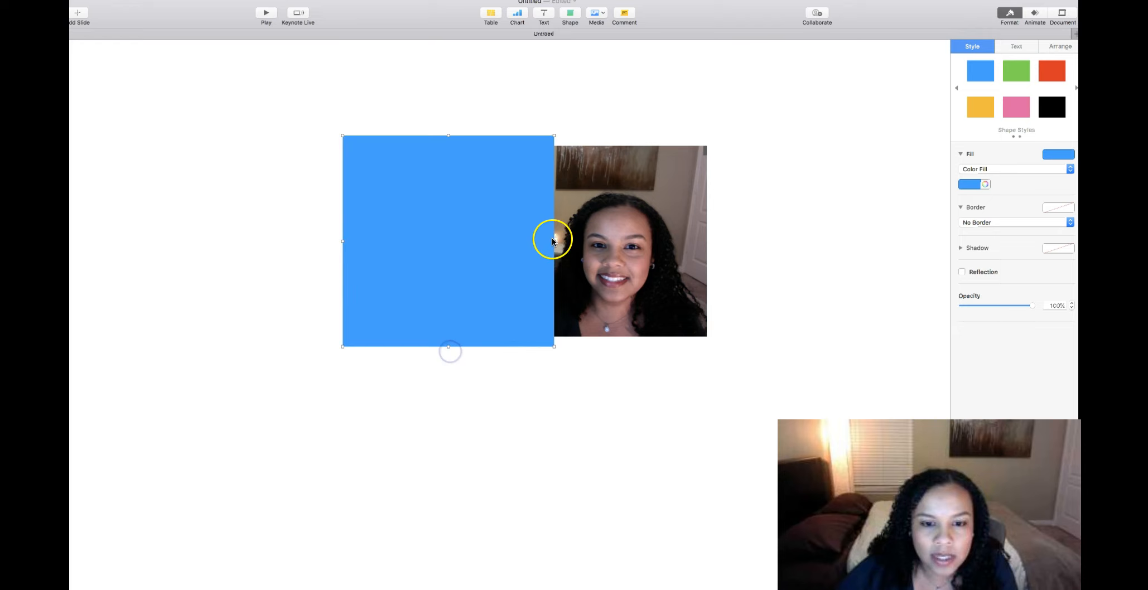
left_click_drag(552, 240, 562, 240)
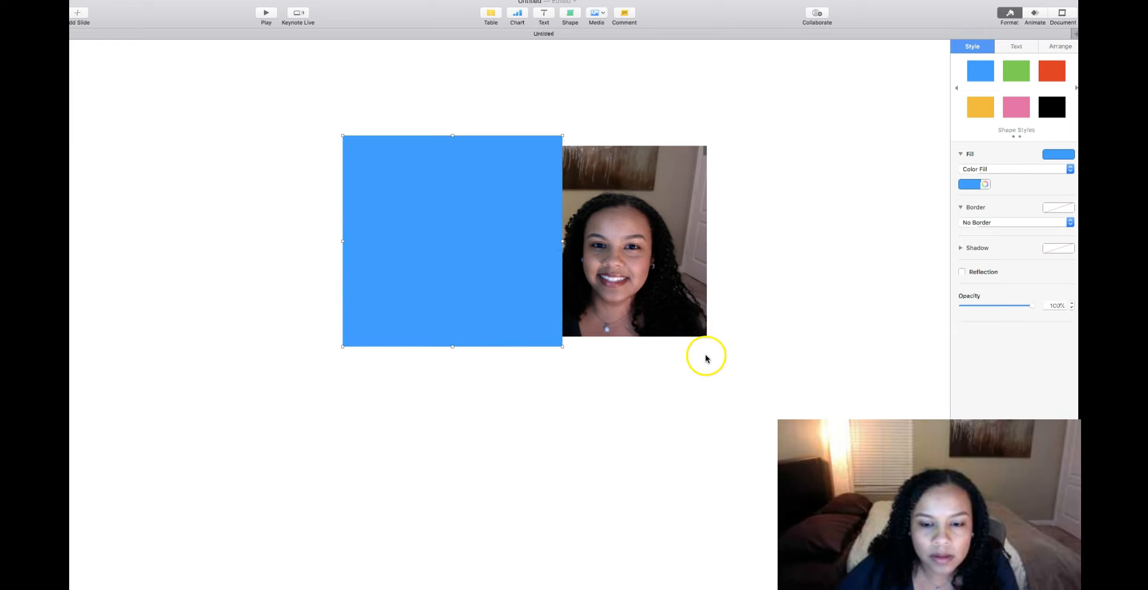
- Enlarge the portrait photo and resize the blue rectangle to about 273 × 286 pt over the photo's left part
left_click(689, 324)
left_click_drag(706, 338, 741, 382)
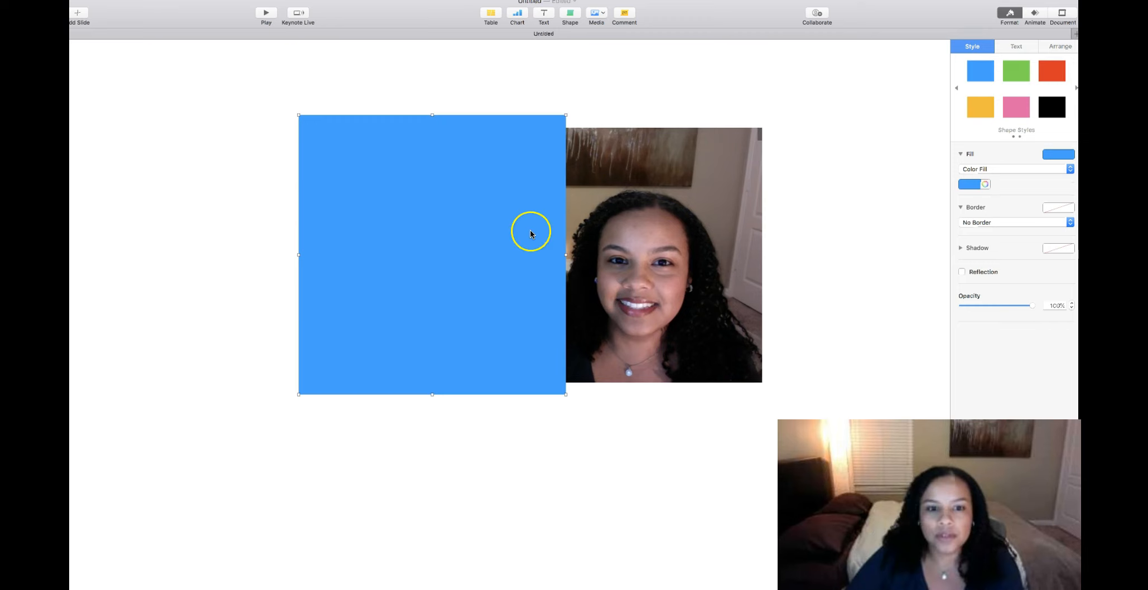
left_click(423, 88)
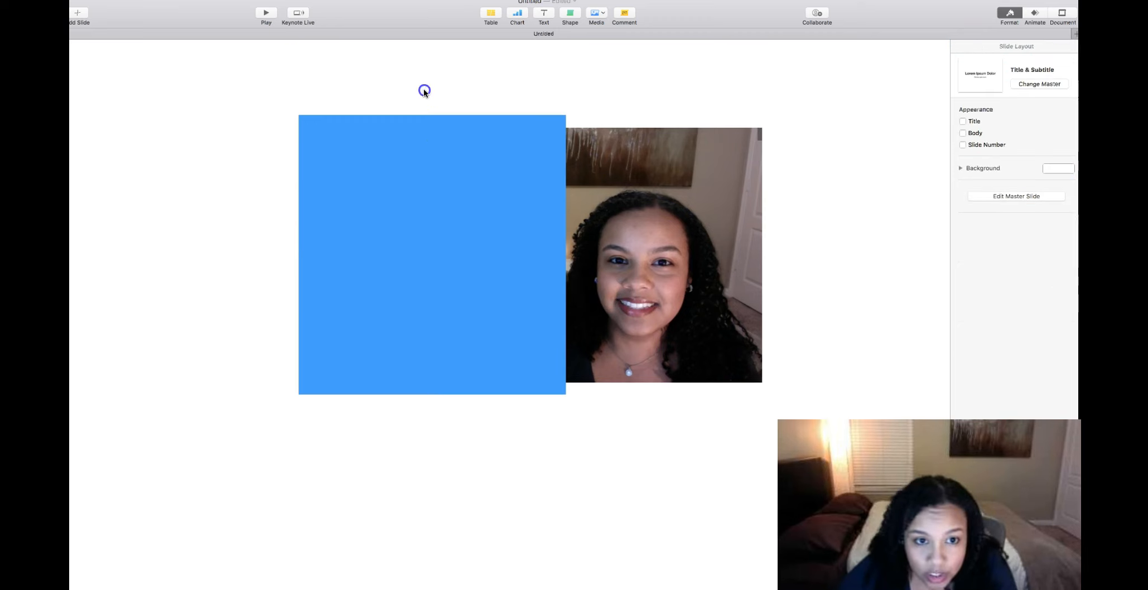
- Rotate the blue rectangle to an angle of 357° so its edge slants across the portrait photo
left_click(423, 192)
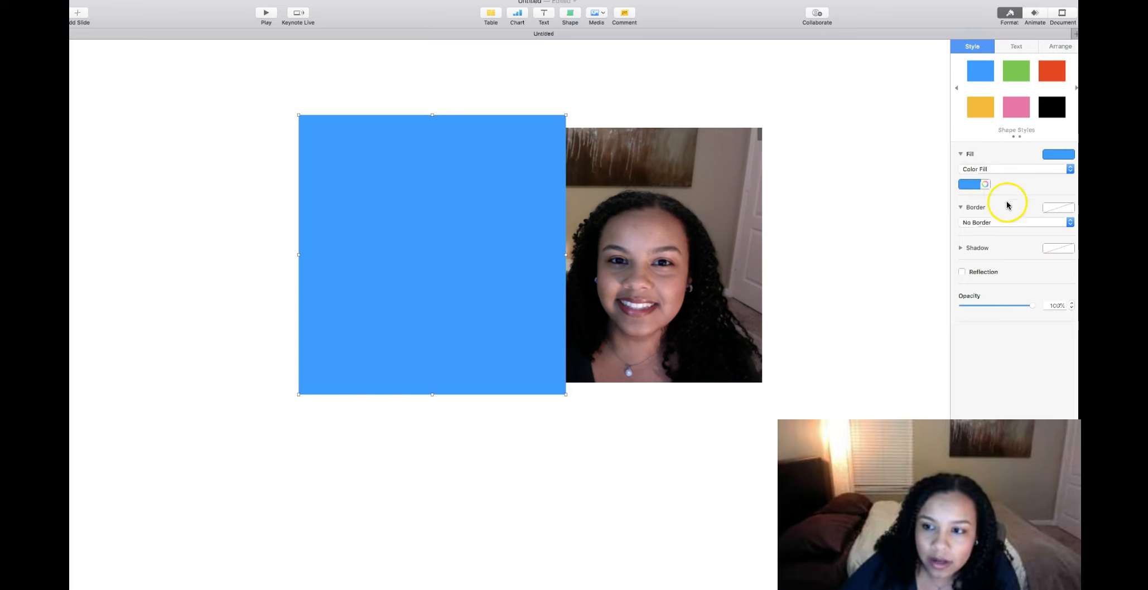
left_click(1057, 48)
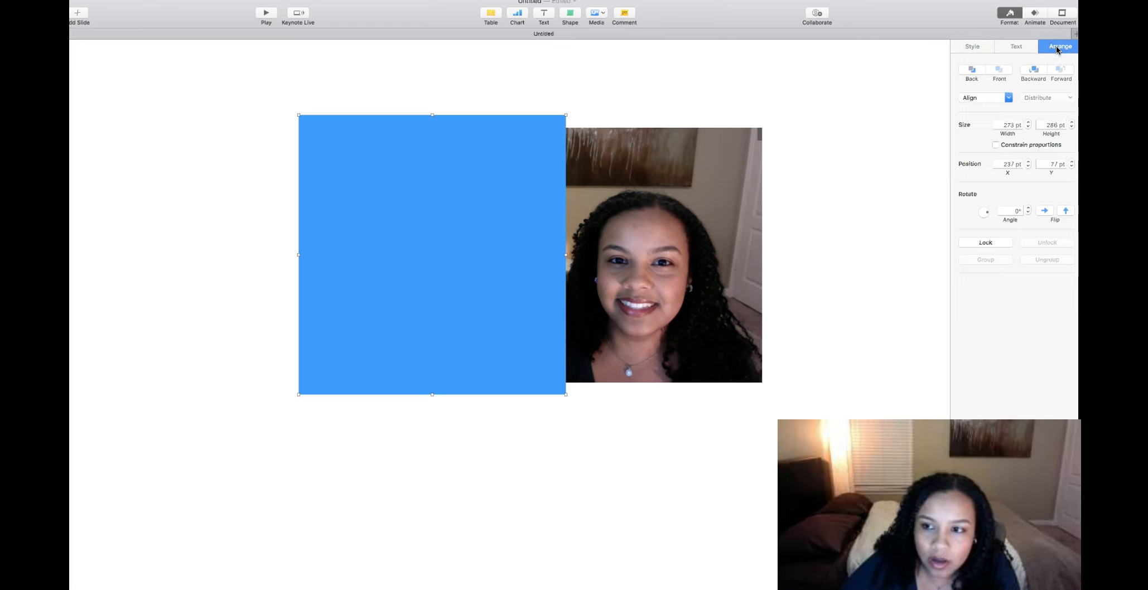
left_click(973, 195)
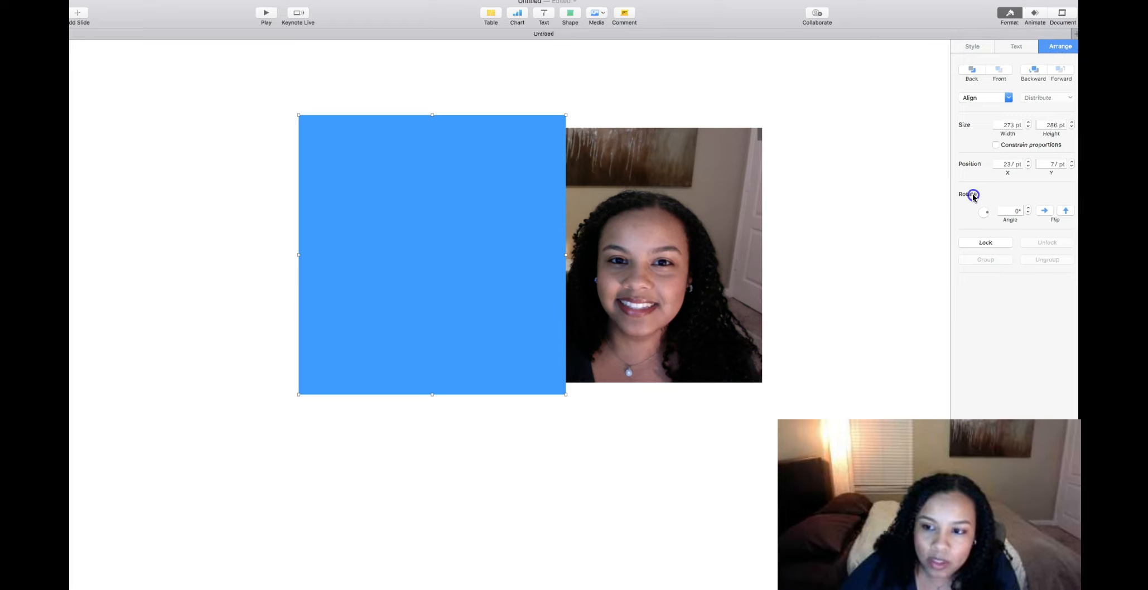
left_click(1029, 215)
left_click(1028, 215)
left_click(1028, 214)
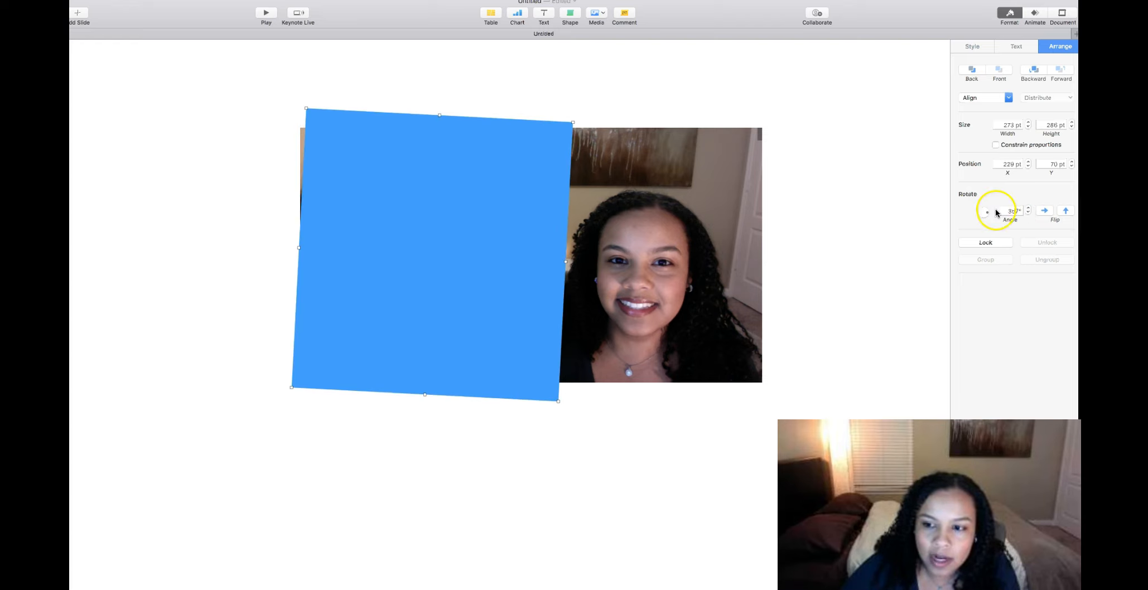
left_click(1027, 215)
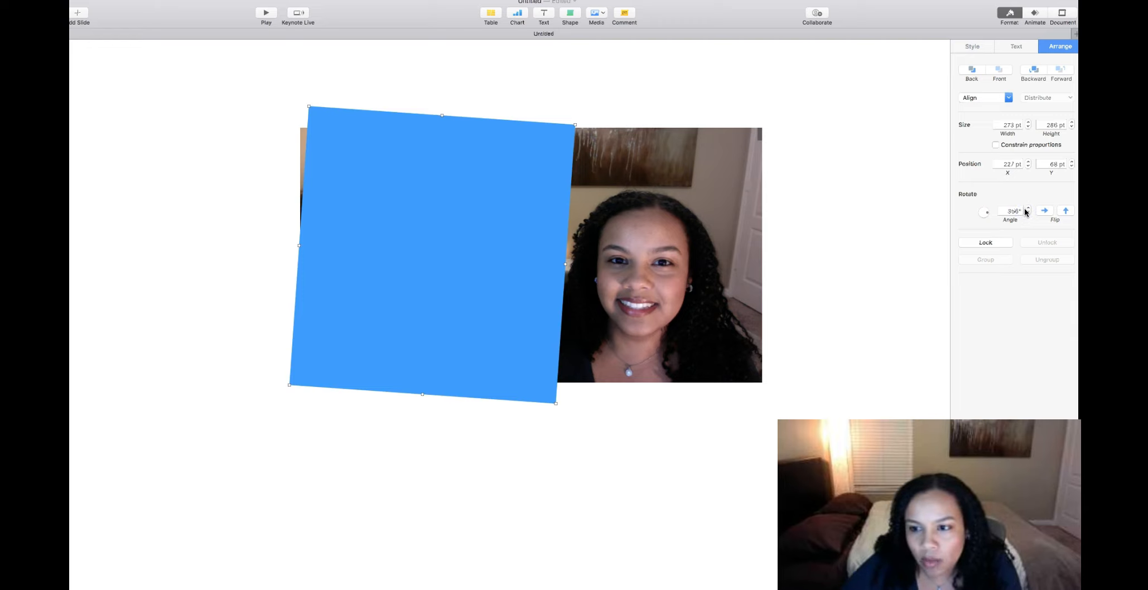
left_click(1027, 209)
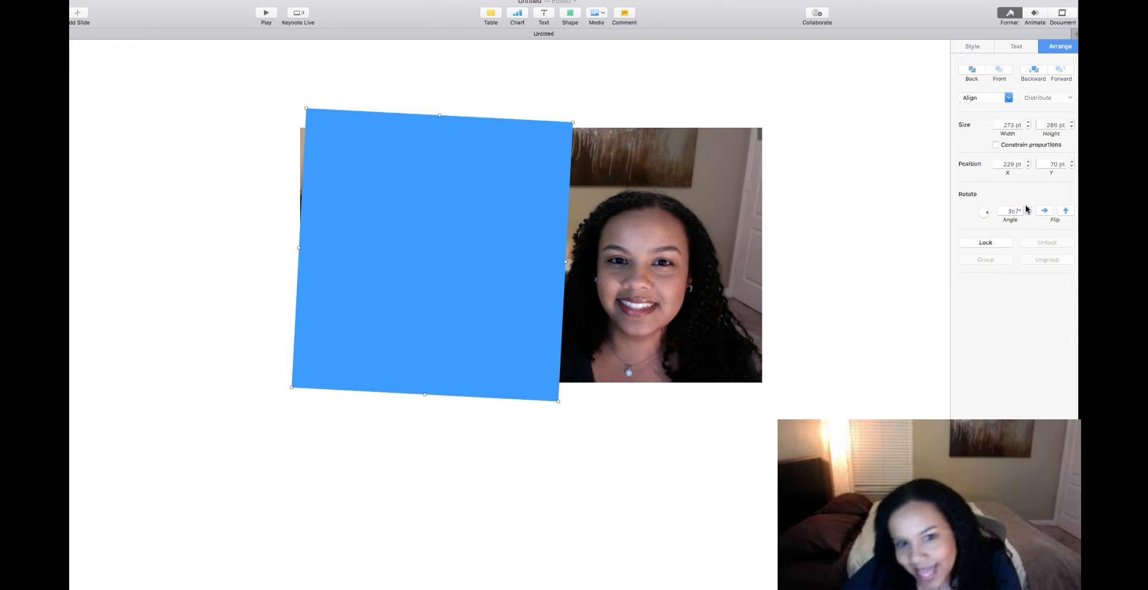
- Reposition the tilted blue rectangle over the photo's left part at X 222 pt, Y 70 pt
left_click_drag(366, 277, 397, 280)
left_click_drag(412, 203, 383, 199)
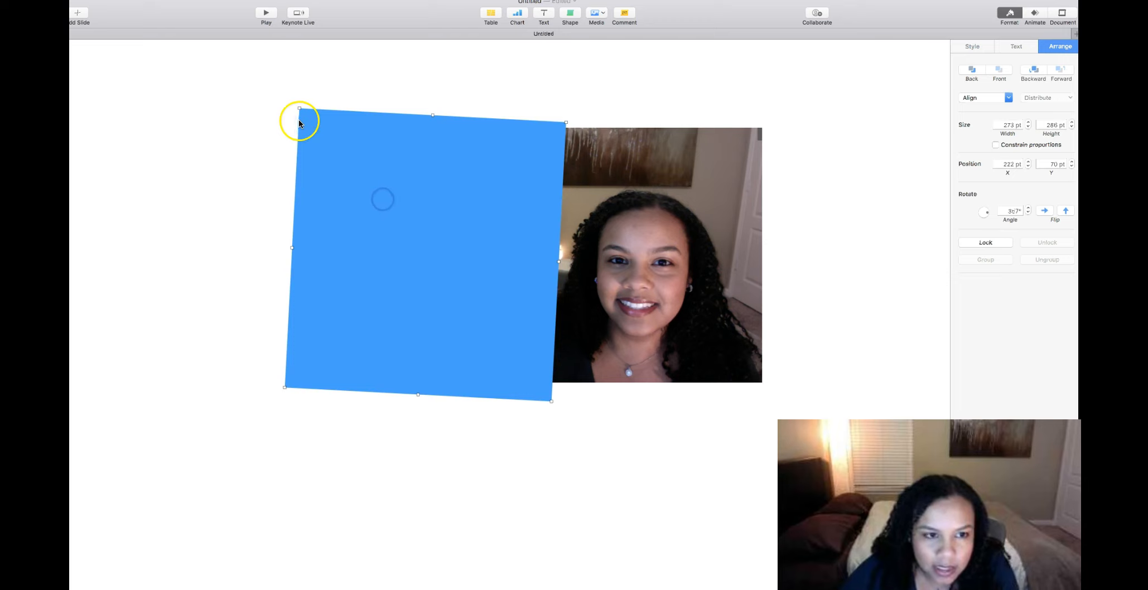
left_click(910, 304)
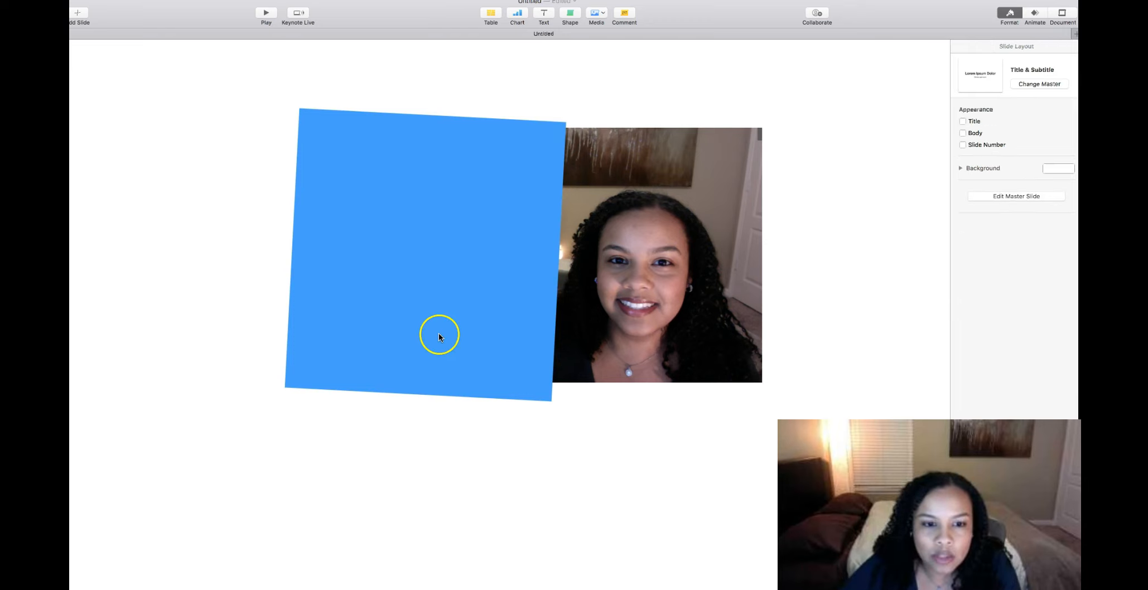
- Lower the blue rectangle's opacity to 70% so the photo shows through it
left_click(456, 214)
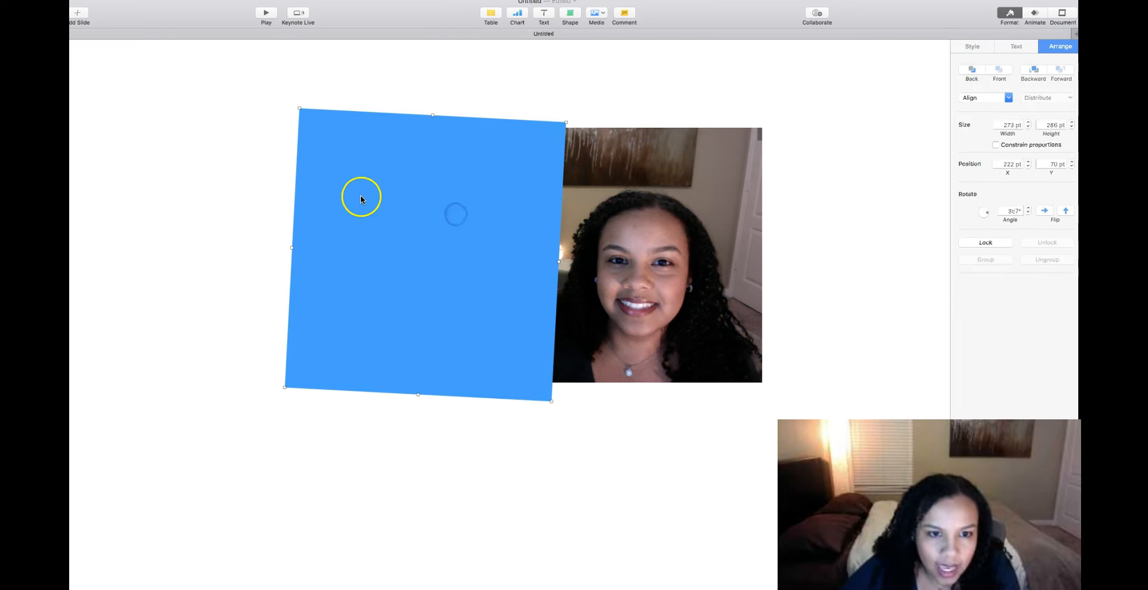
left_click(973, 47)
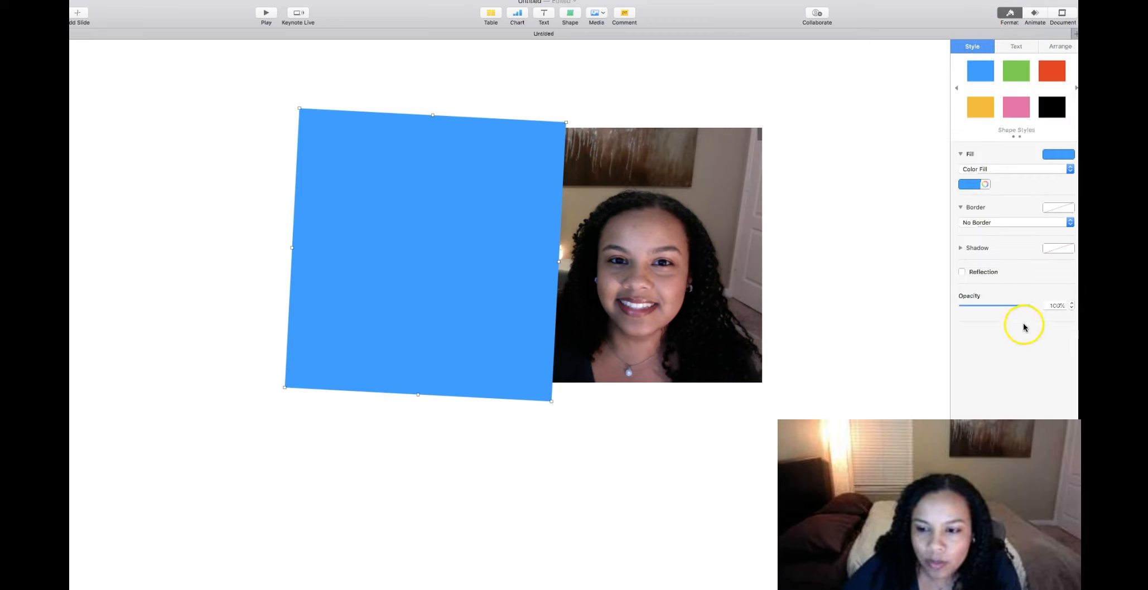
mouse_move(1030, 307)
left_mouse_down()
mouse_move(951, 306)
mouse_move(1011, 309)
left_mouse_up()
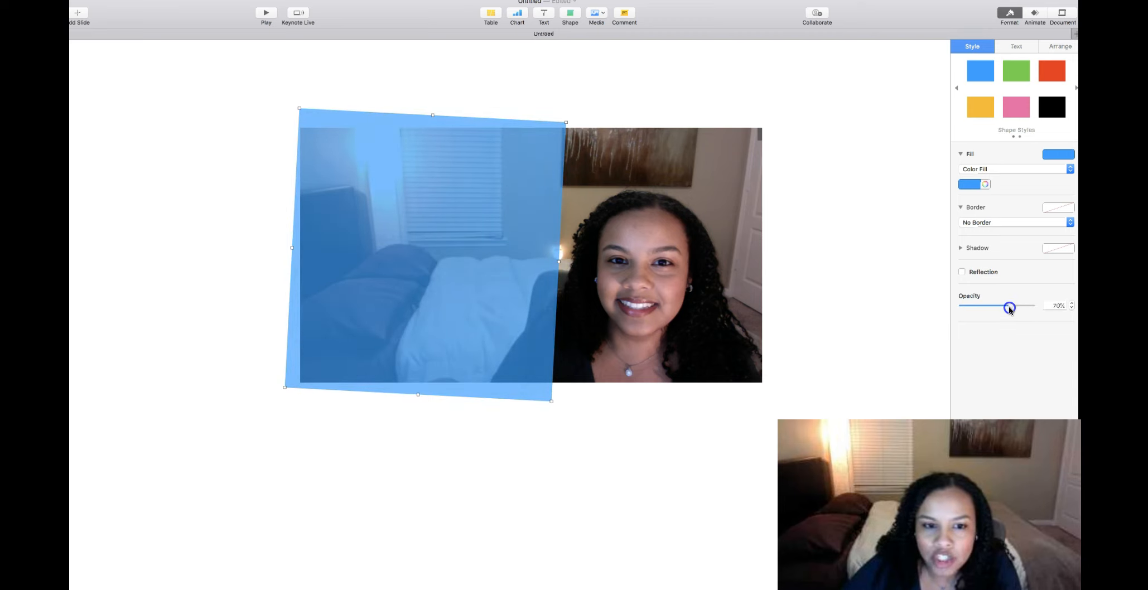
left_click(872, 309)
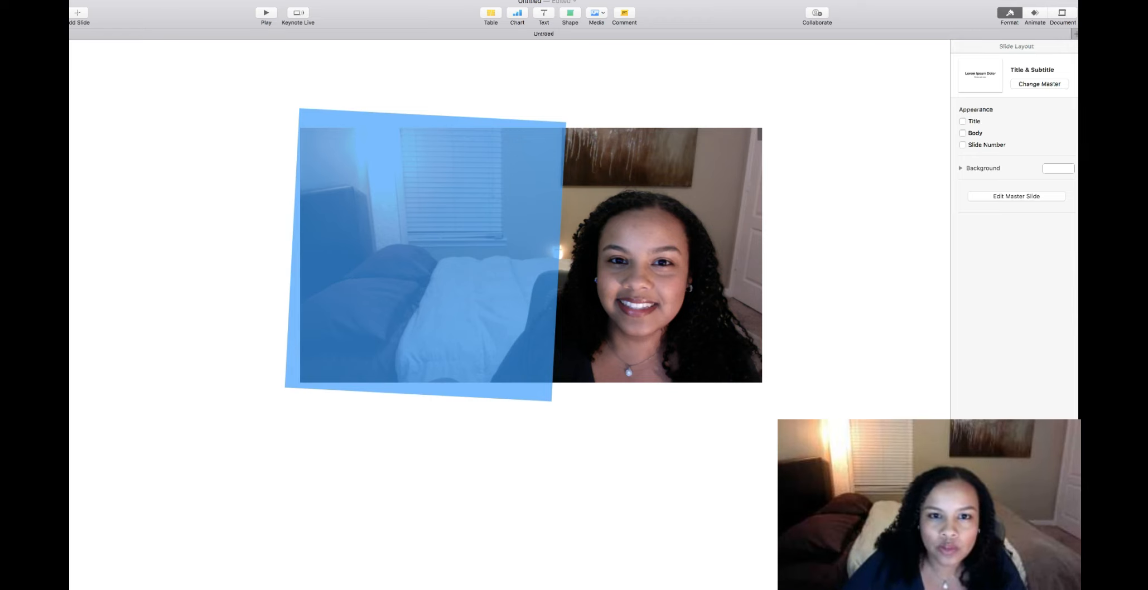
- Add a text box reading "LIVE VID" and place it near the upper edge of the blue rectangle
left_click(542, 16)
left_click_drag(524, 292, 244, 174)
double_click(244, 174)
type("LIVE VIDE")
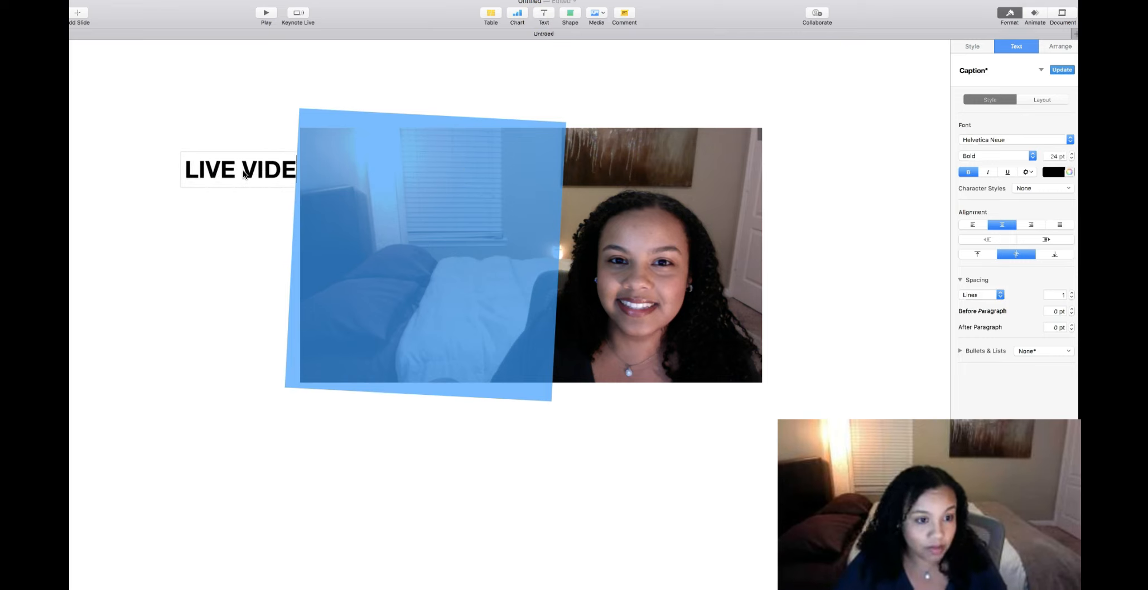
key("BackSpace")
left_click(256, 225)
left_click_drag(240, 170, 450, 156)
left_click(566, 83)
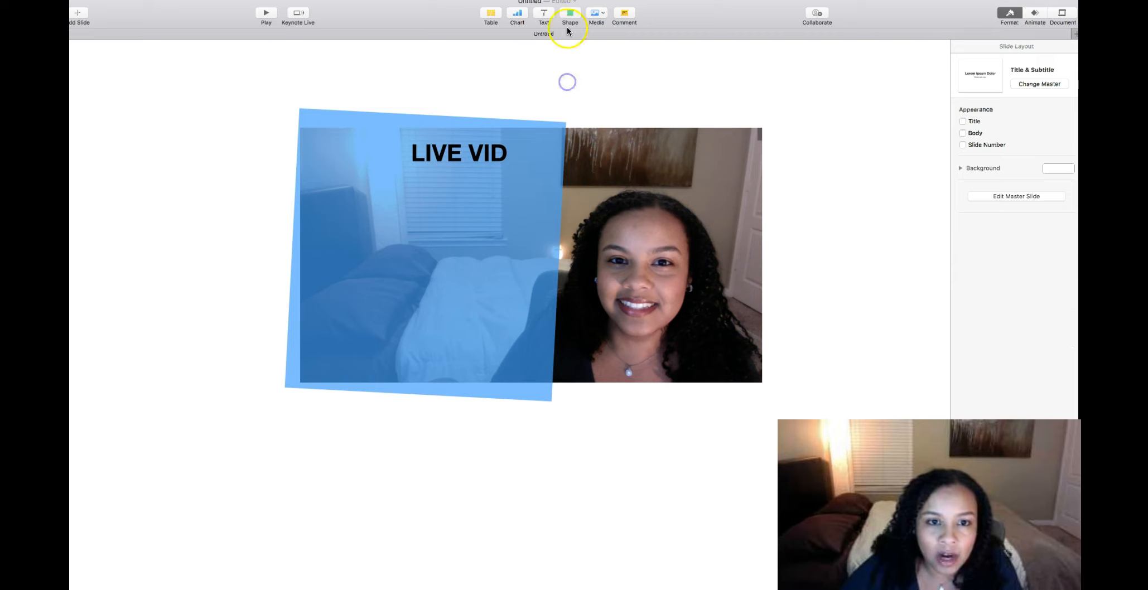
- Insert a basic circle, move it off the blue rectangle onto the blank slide area, and shrink it to a tiny dot
left_click(570, 14)
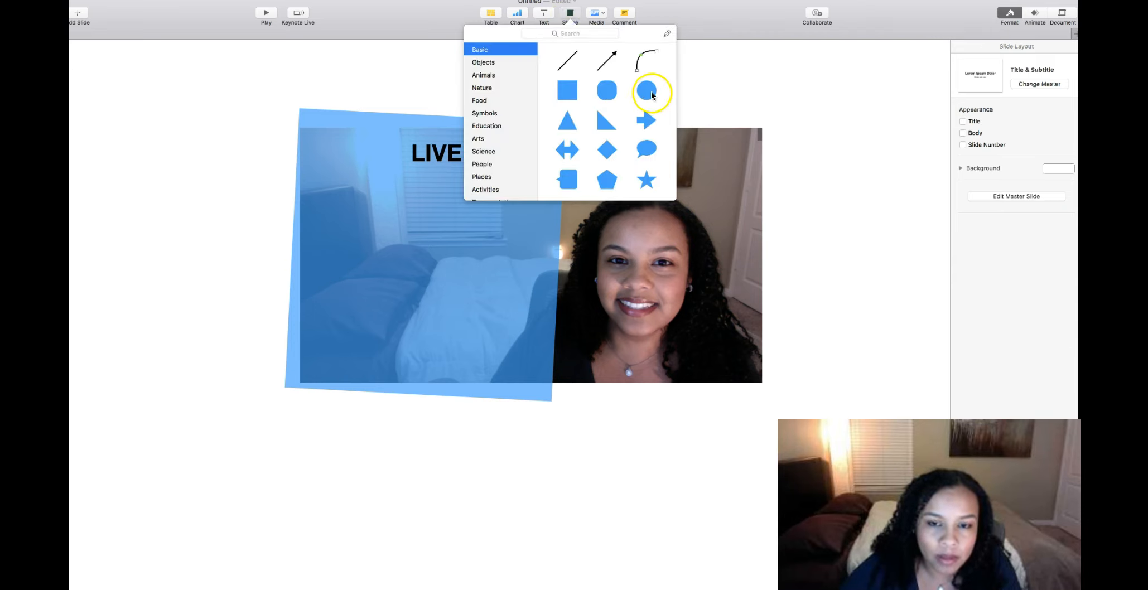
left_click(647, 90)
left_click_drag(507, 325, 220, 255)
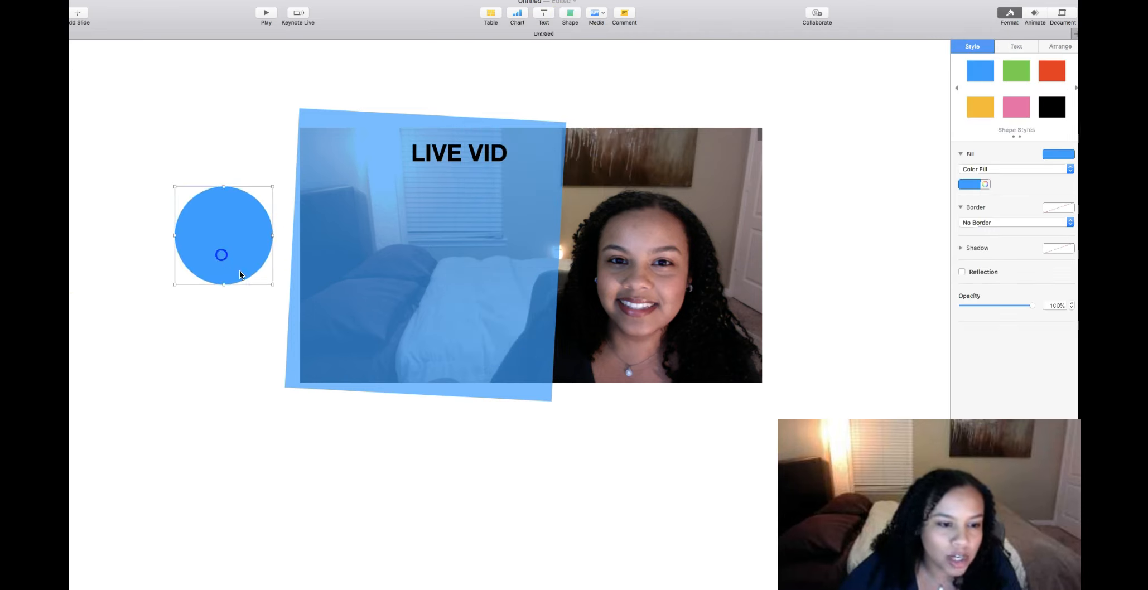
left_click_drag(273, 283, 186, 194)
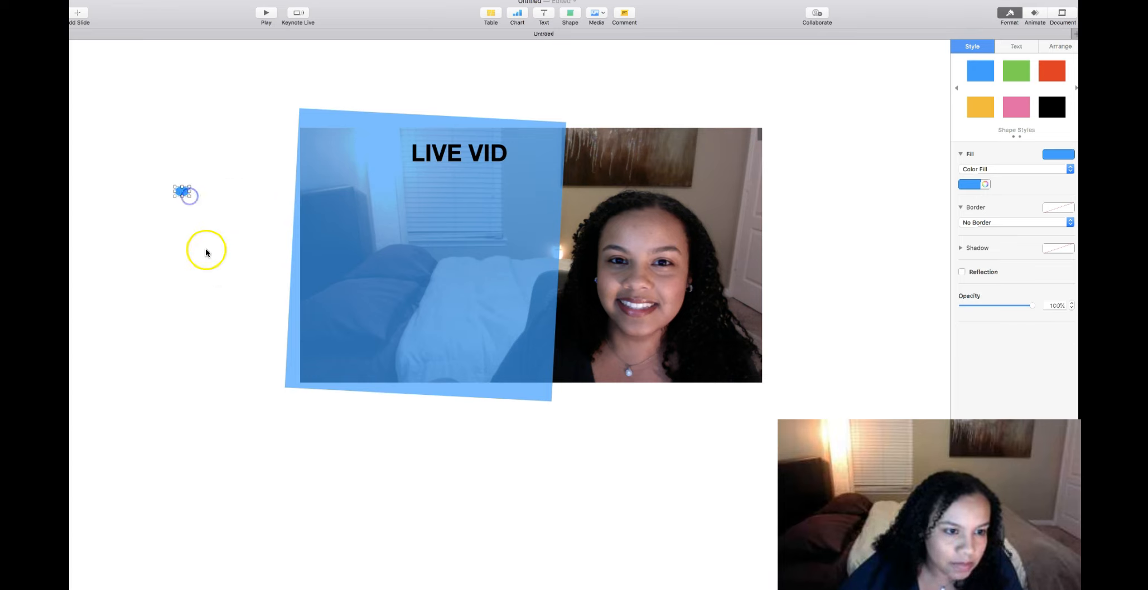
left_click(198, 228)
- Change the small dot's fill colour to dark red
left_click(182, 191)
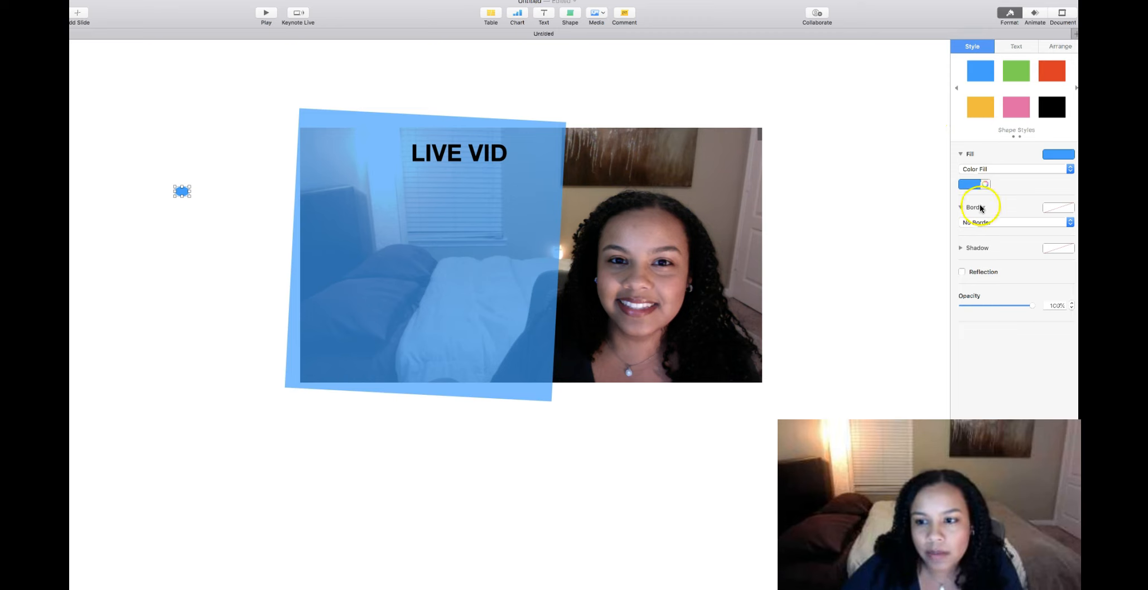
left_click(967, 186)
left_click(985, 184)
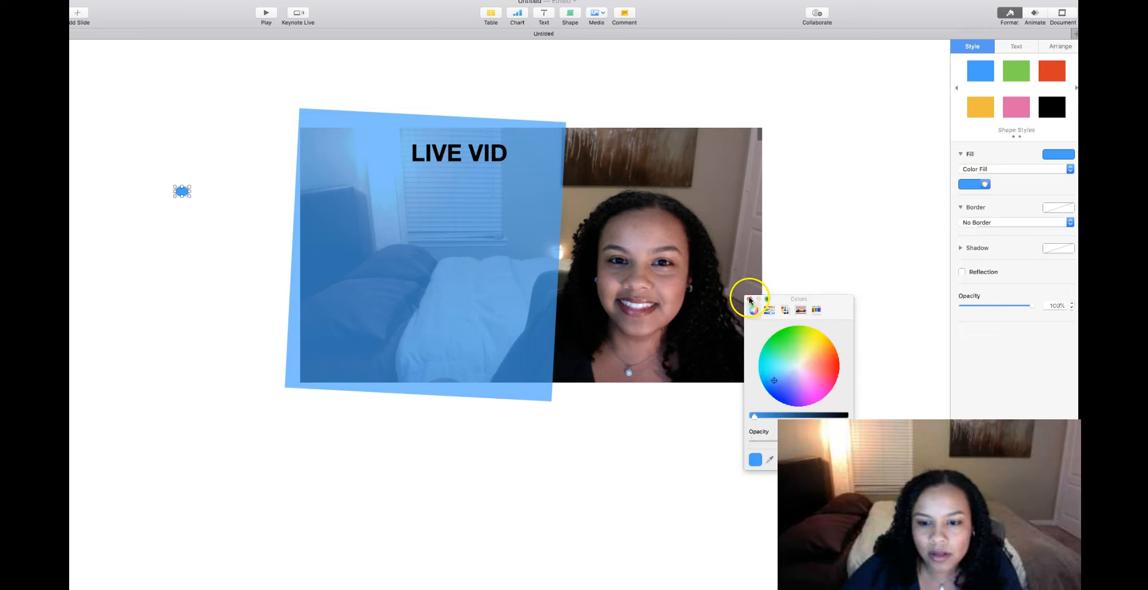
left_click(749, 300)
left_click(967, 184)
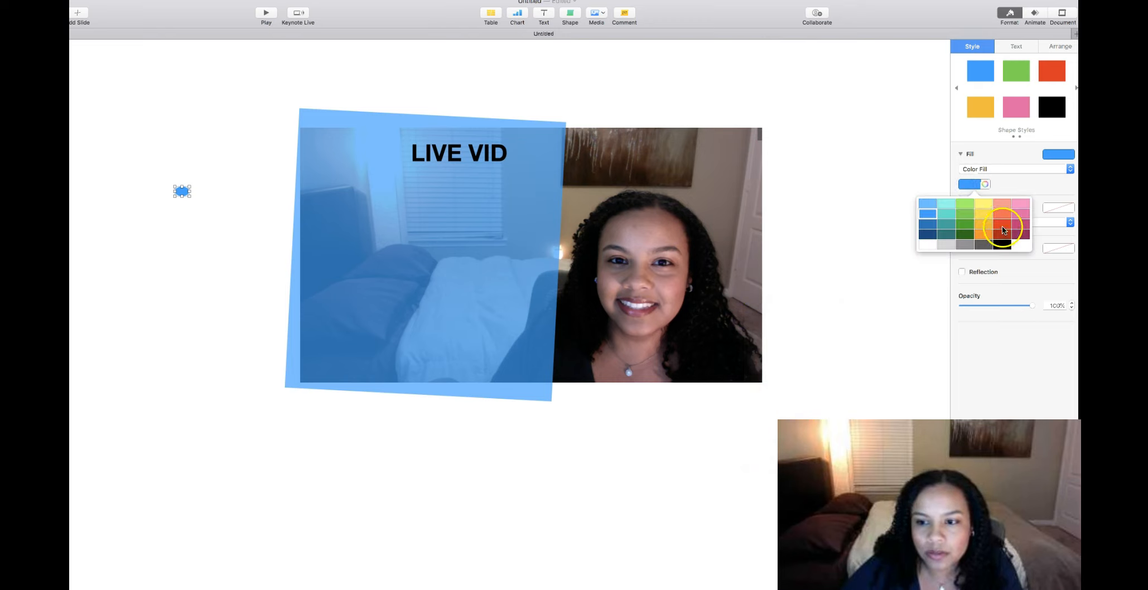
left_click(1002, 230)
left_click(961, 183)
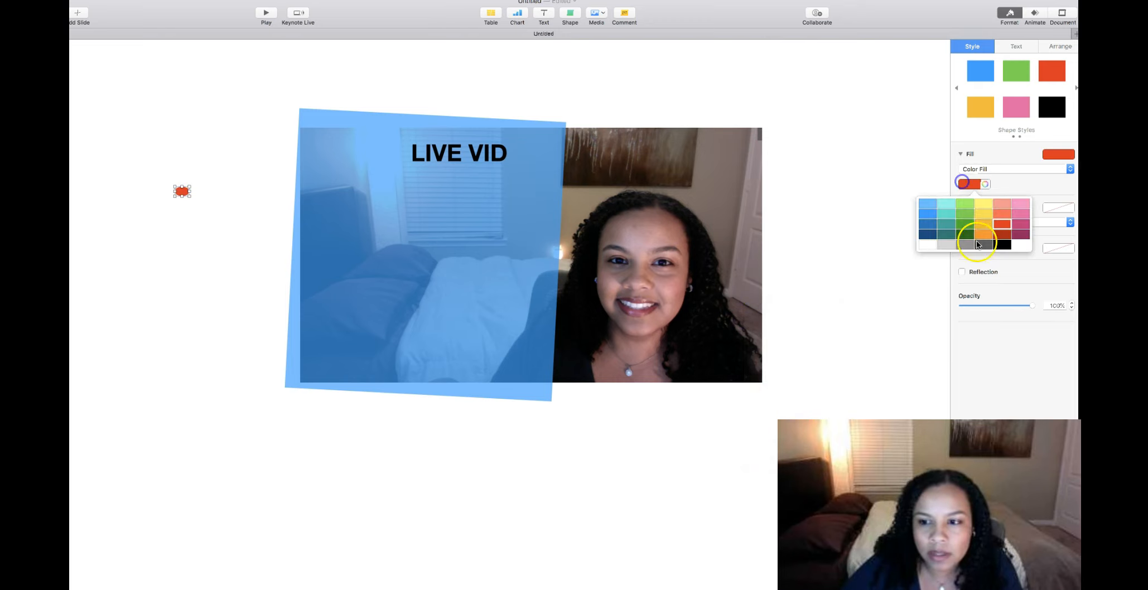
left_click(1001, 235)
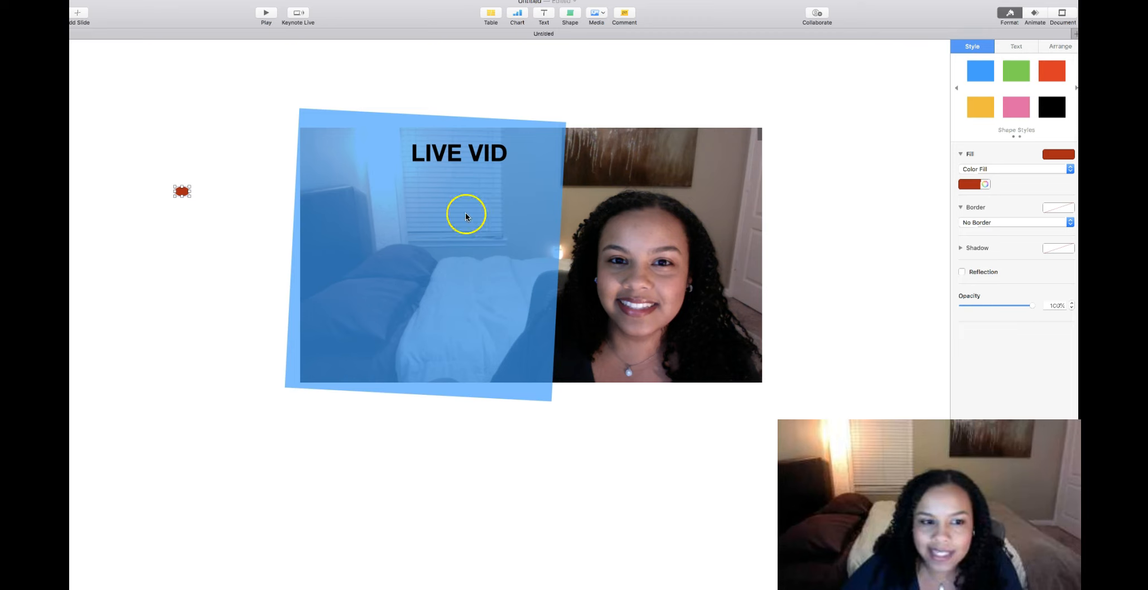
- Place the red dot just before the "LIVE VID" text on the blue rectangle
left_click(165, 200)
left_click_drag(181, 193, 397, 158)
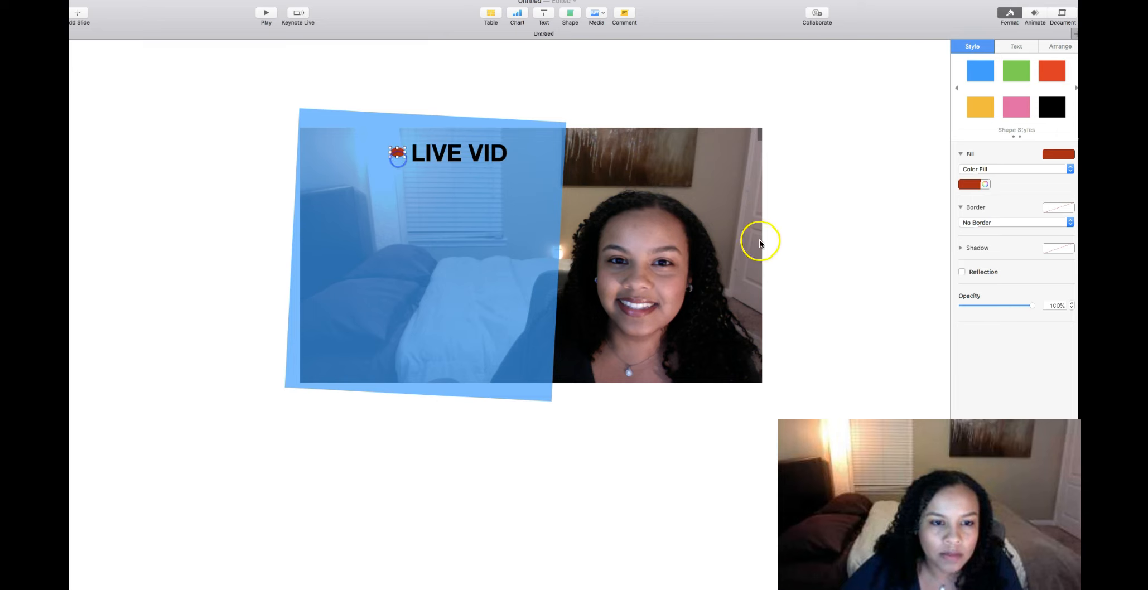
left_click(866, 238)
- Reduce the "LIVE VID" text size to 16 pt
triple_click(460, 159)
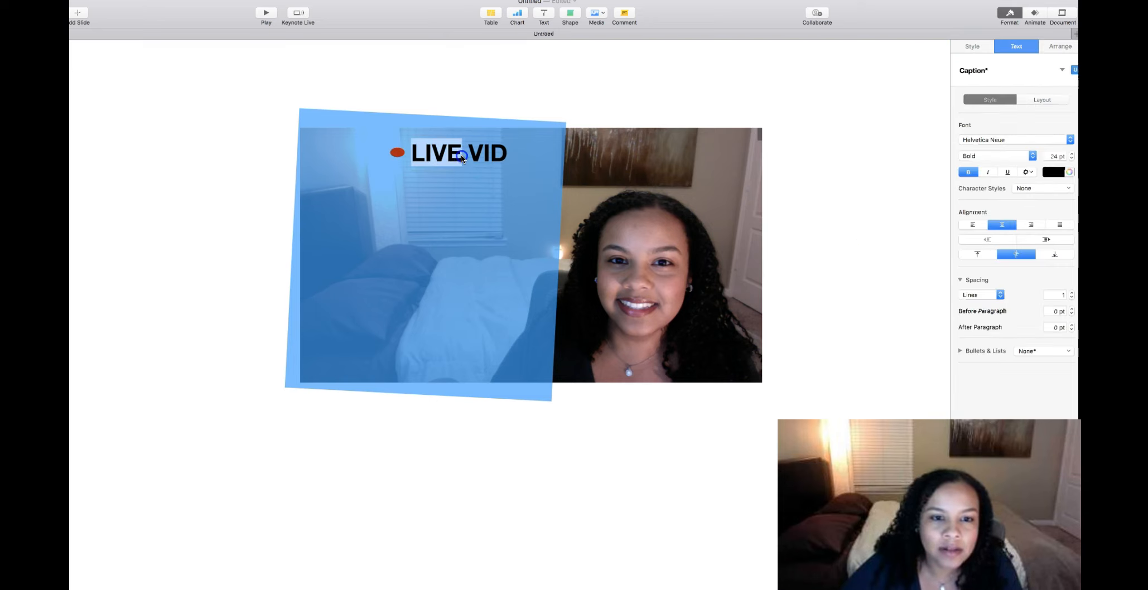
left_click(1071, 159)
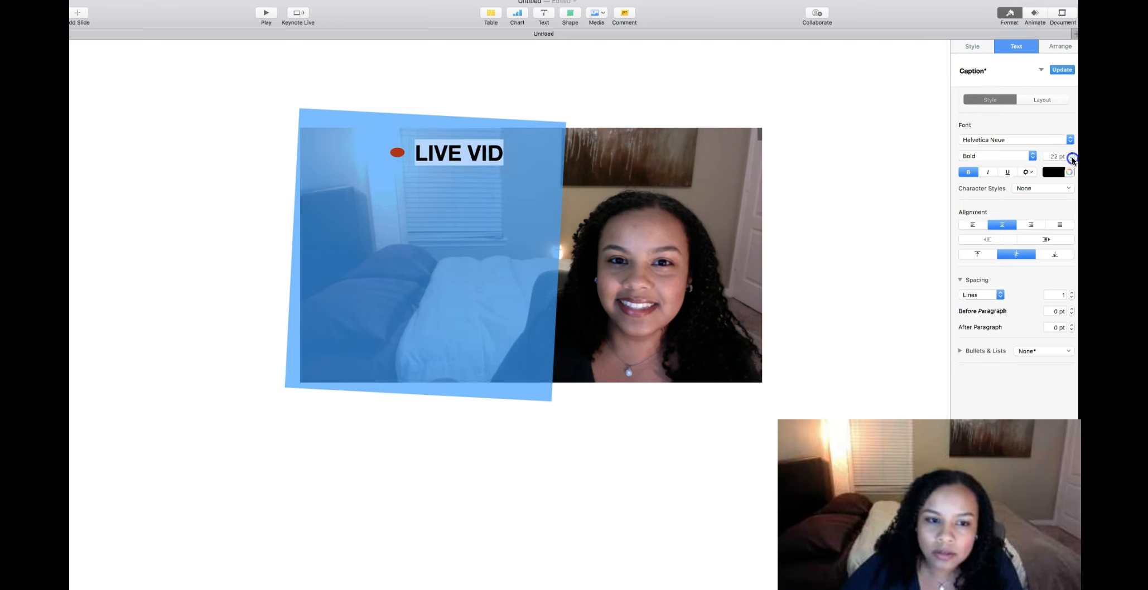
left_click(1071, 160)
left_click(1071, 160)
left_click(1071, 160)
left_click(926, 178)
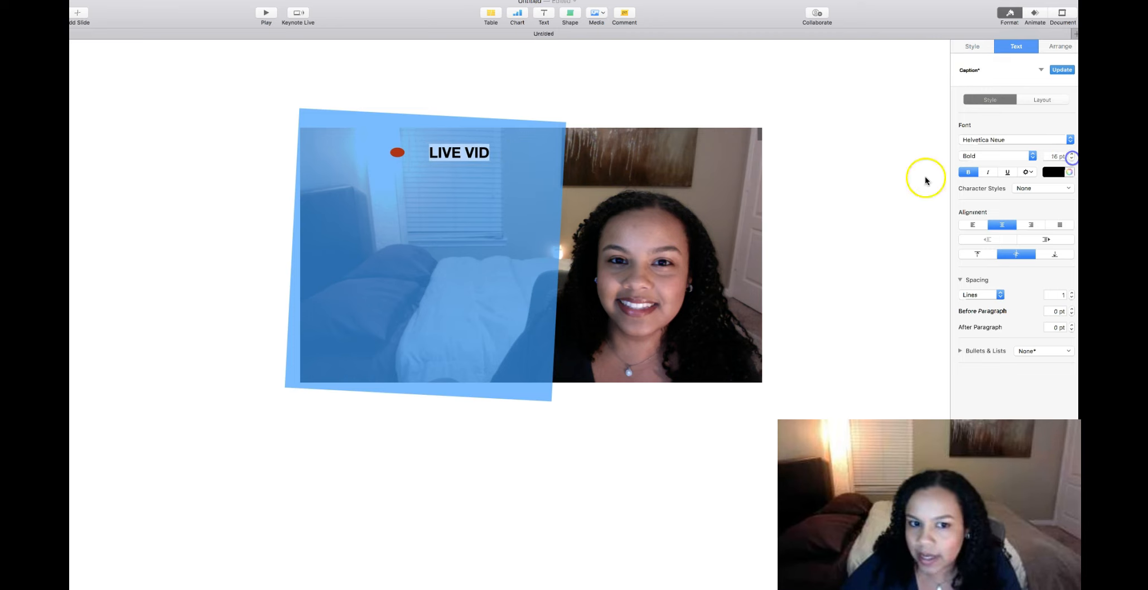
- Shrink the red dot to about 11 × 10 pt beside the moved "LIVE VID" text, and nudge the blue rectangle slightly left
left_click_drag(472, 161, 402, 157)
left_click(395, 152)
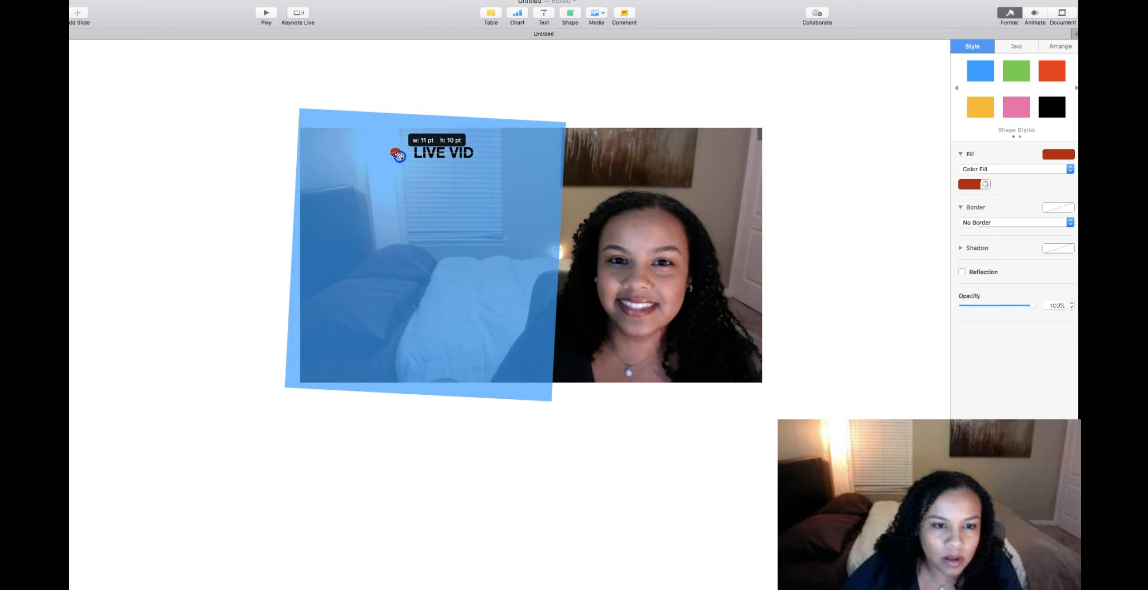
left_click_drag(396, 156, 406, 157)
mouse_move(512, 169)
left_mouse_down()
mouse_move(443, 150)
mouse_move(509, 173)
left_mouse_up()
- Move the "LIVE VID" text and its red dot slightly higher, keeping them aligned with each other
double_click(455, 152)
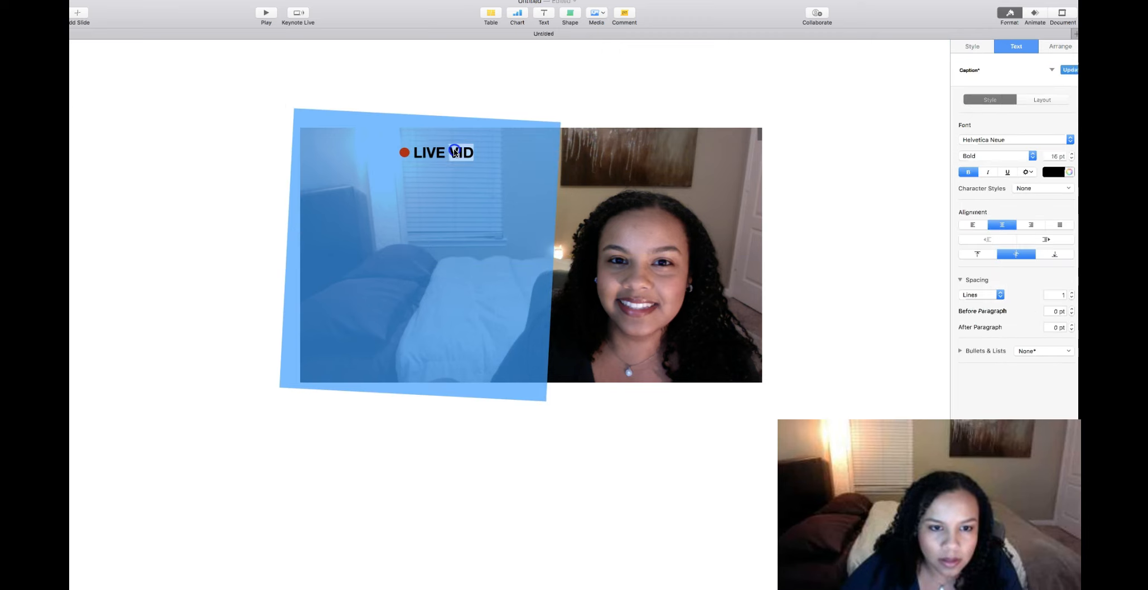
left_click_drag(459, 148, 457, 142)
double_click(402, 151)
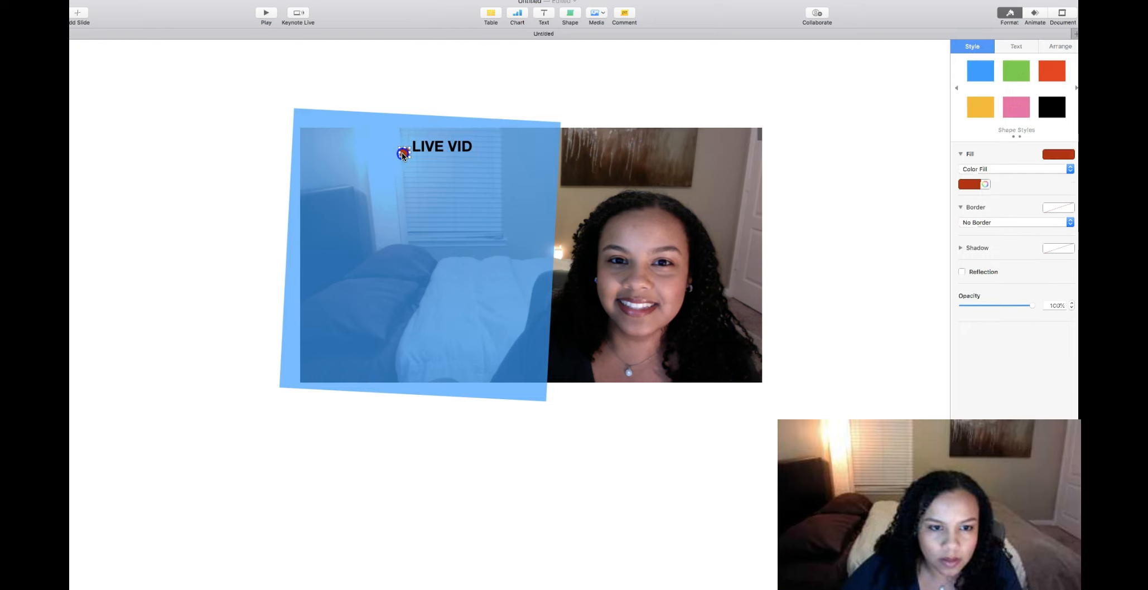
left_click(415, 166)
left_click_drag(404, 153, 403, 147)
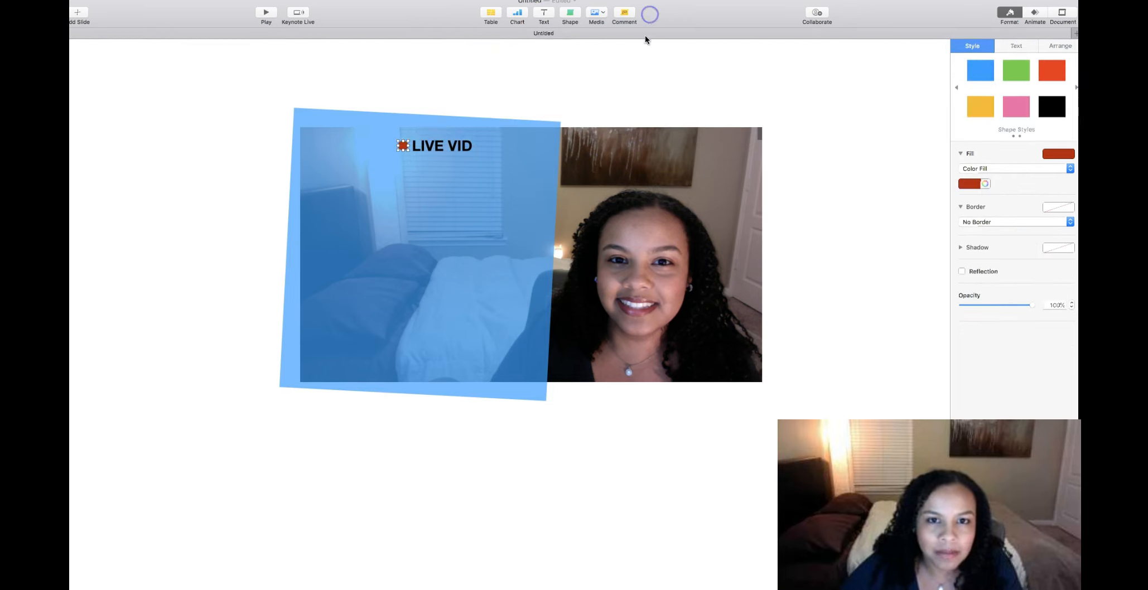
- Add a text box reading "GETTING HIGHER" and position it below the "LIVE VID" label on the blue rectangle
left_click(541, 12)
left_click_drag(514, 323, 430, 224)
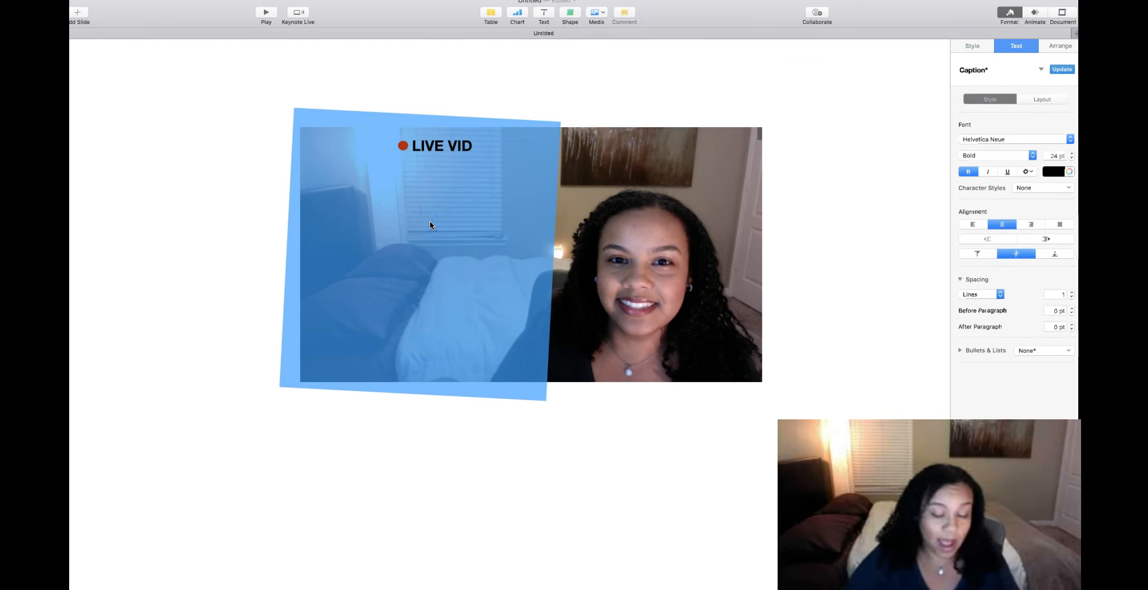
type("GETTING HIGHER")
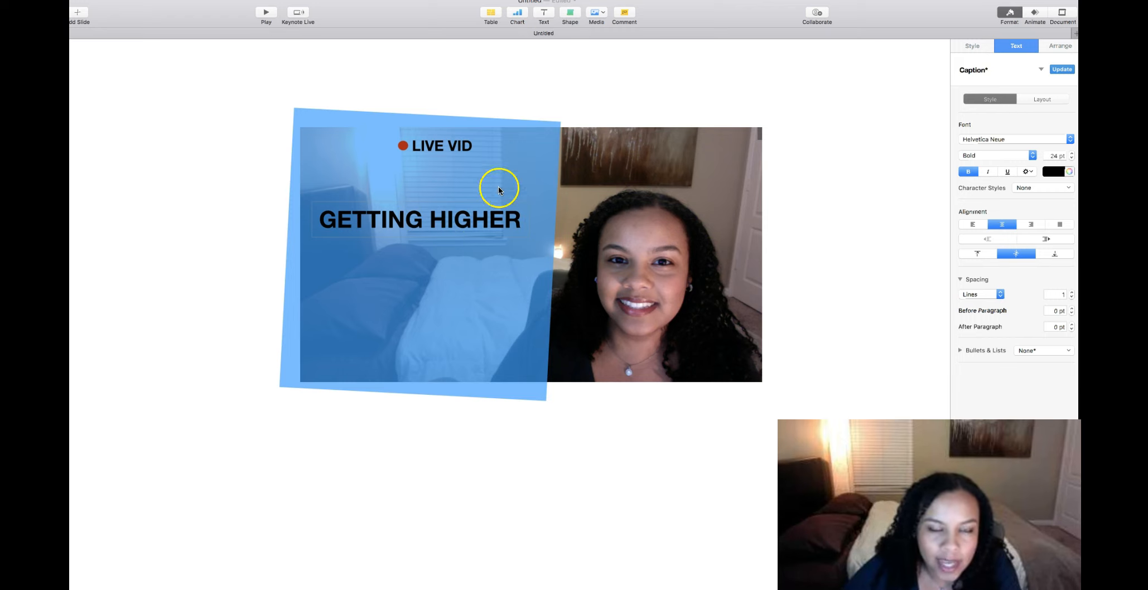
left_click(466, 224)
left_click_drag(463, 223, 468, 203)
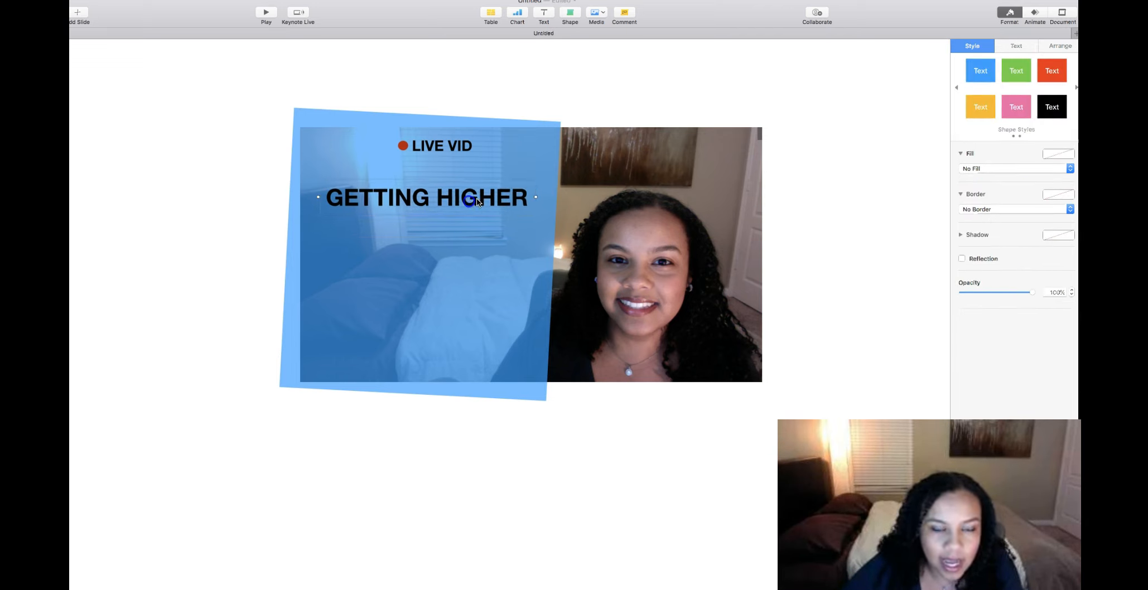
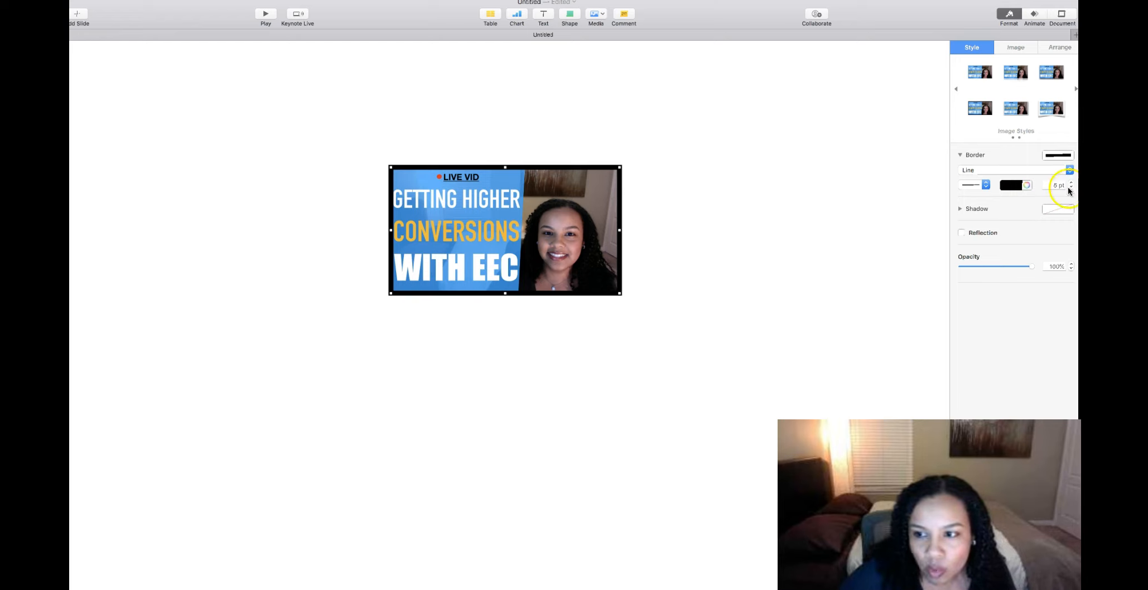
- Adjust the line border width of the finished thumbnail image to 4 pt
left_click(1070, 188)
left_click(1070, 188)
left_click(1071, 188)
left_click(1071, 188)
left_click(1070, 182)
left_click(1070, 183)
left_click(1071, 183)
left_click(1070, 182)
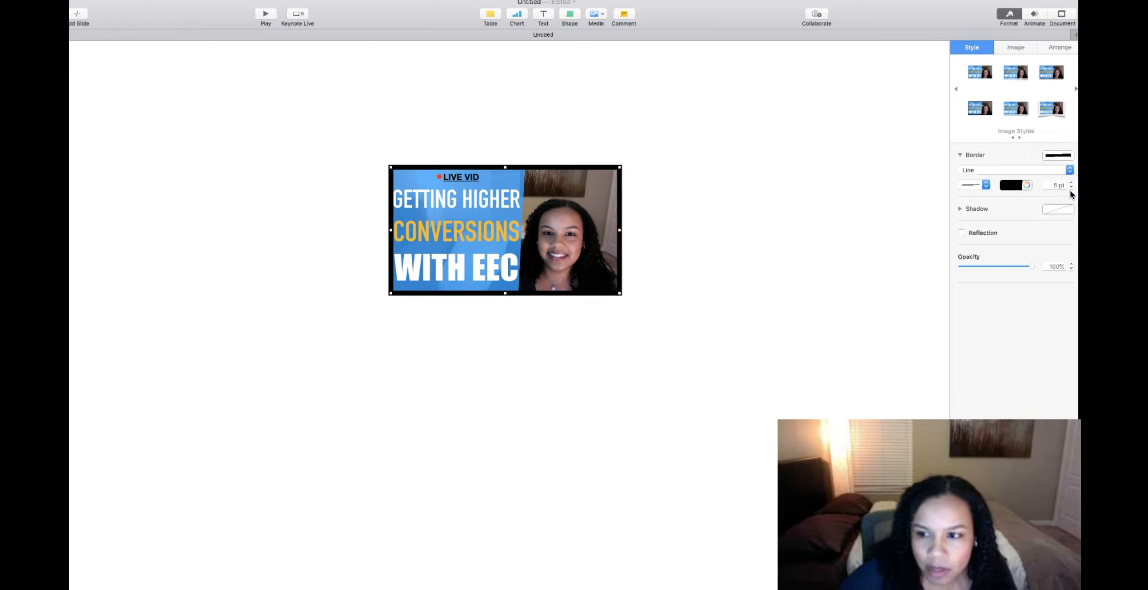
left_click(1071, 188)
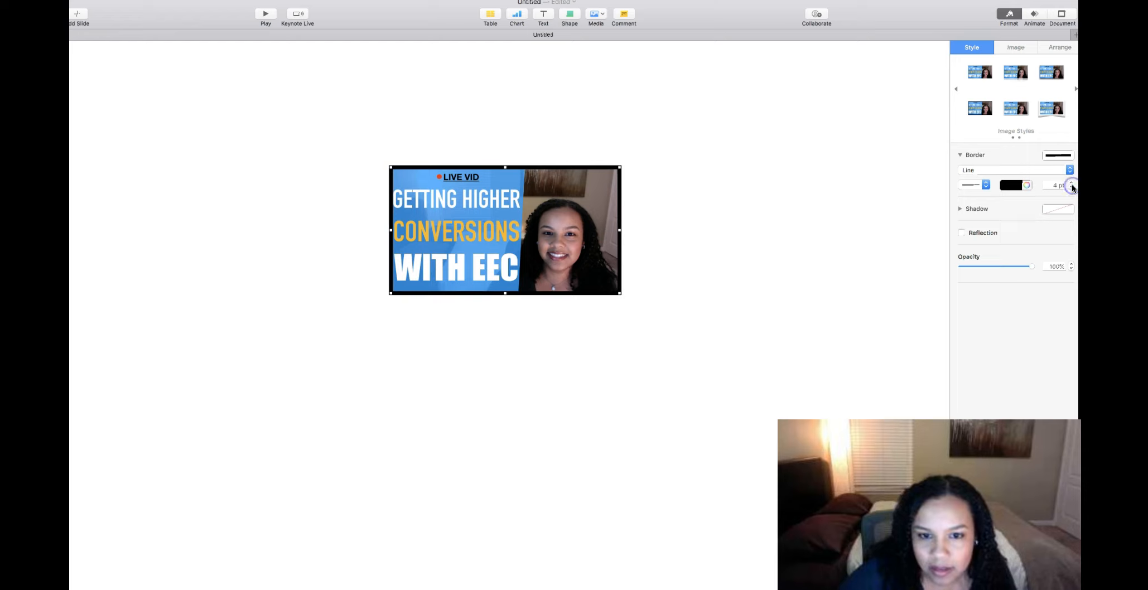
- Change the thumbnail image's border colour from black to orange-gold
left_click(1008, 187)
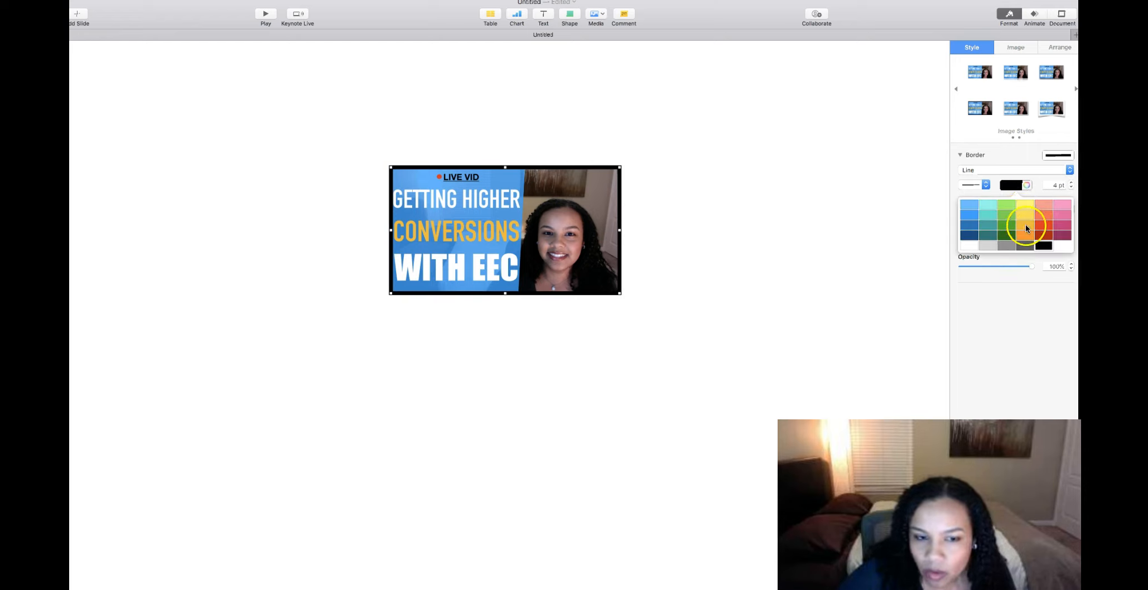
left_click(1024, 223)
left_click(800, 237)
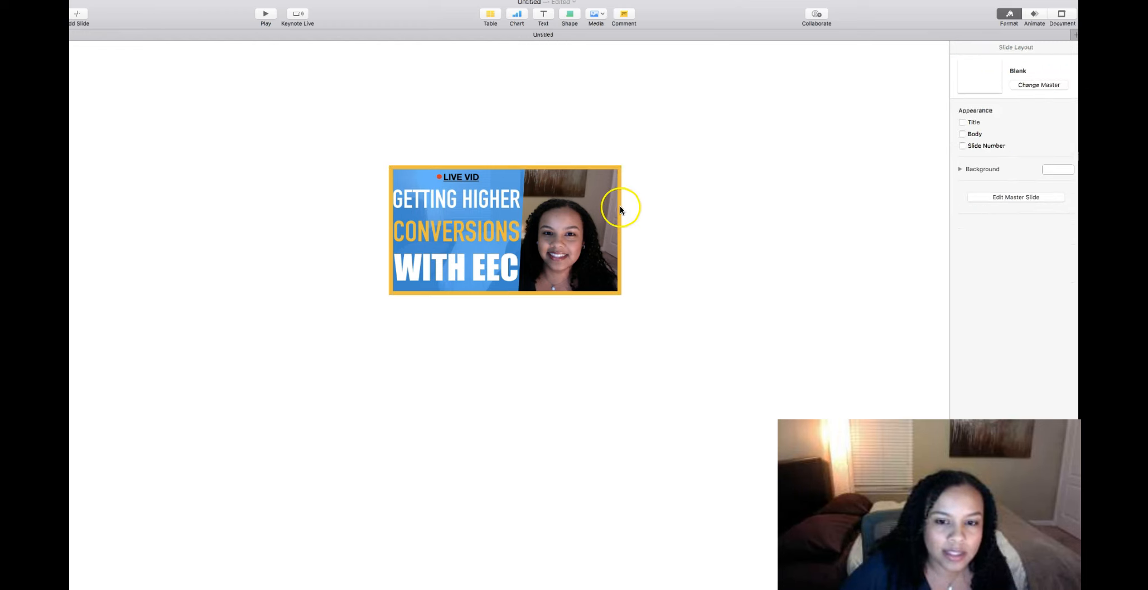
- Enlarge the thumbnail image proportionally from its lower-right corner
left_click(612, 222)
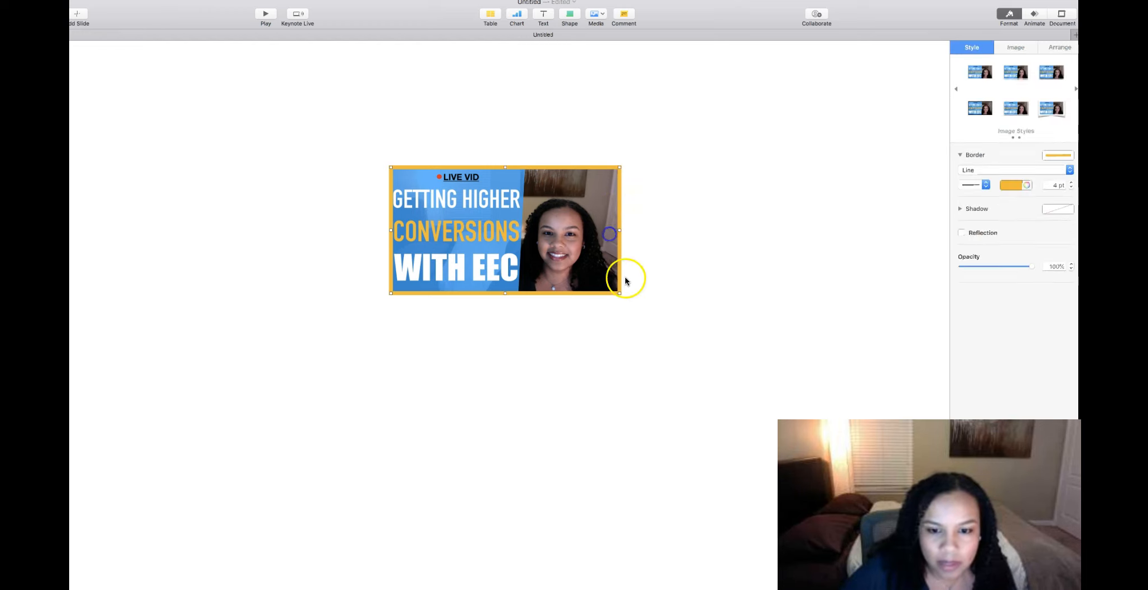
left_click_drag(617, 291, 664, 318)
left_click(721, 243)
- Try several border colours on the enlarged thumbnail, settle on yellow, and nudge the image slightly up and left
left_click(663, 198)
left_click(1015, 185)
left_click(1018, 197)
left_click(1015, 185)
left_click(1029, 215)
left_click(1011, 189)
left_click(1041, 206)
left_click(1008, 185)
left_click(1024, 224)
left_click(1009, 185)
left_click(1022, 215)
left_click(779, 192)
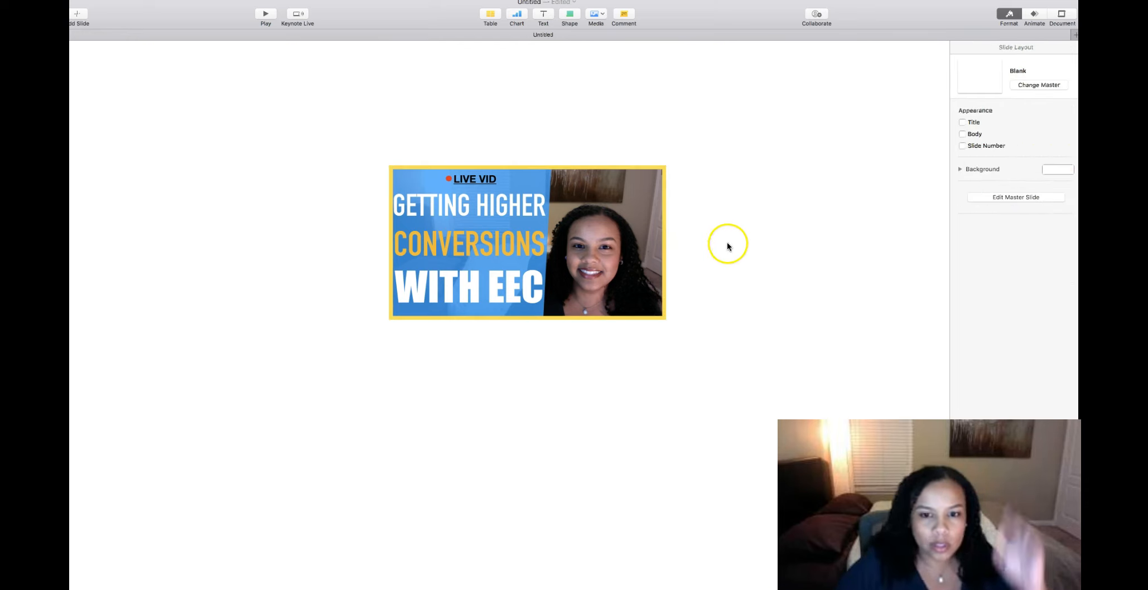
left_click_drag(627, 273, 604, 264)
left_click(815, 197)
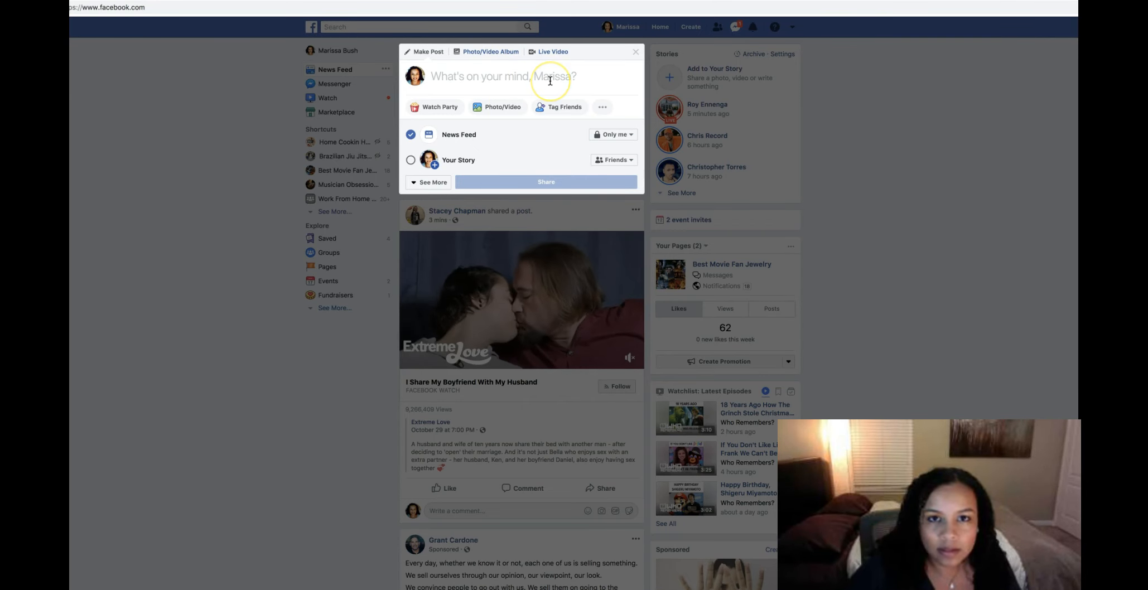
- Start a Facebook post and attach the finished LIVE VID thumbnail image to it
left_click(512, 108)
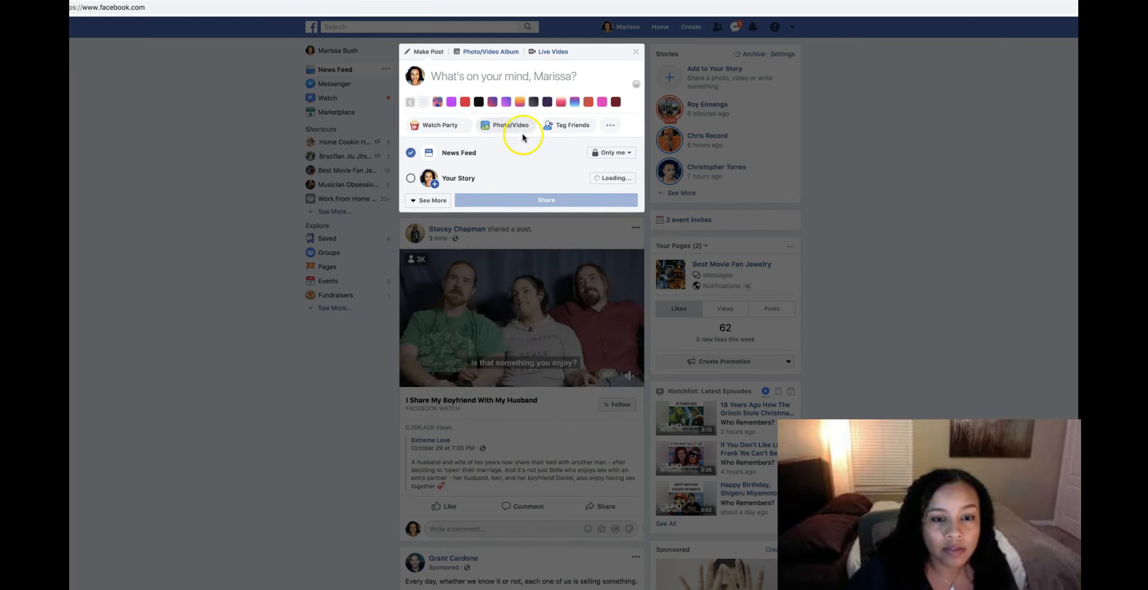
left_click(505, 125)
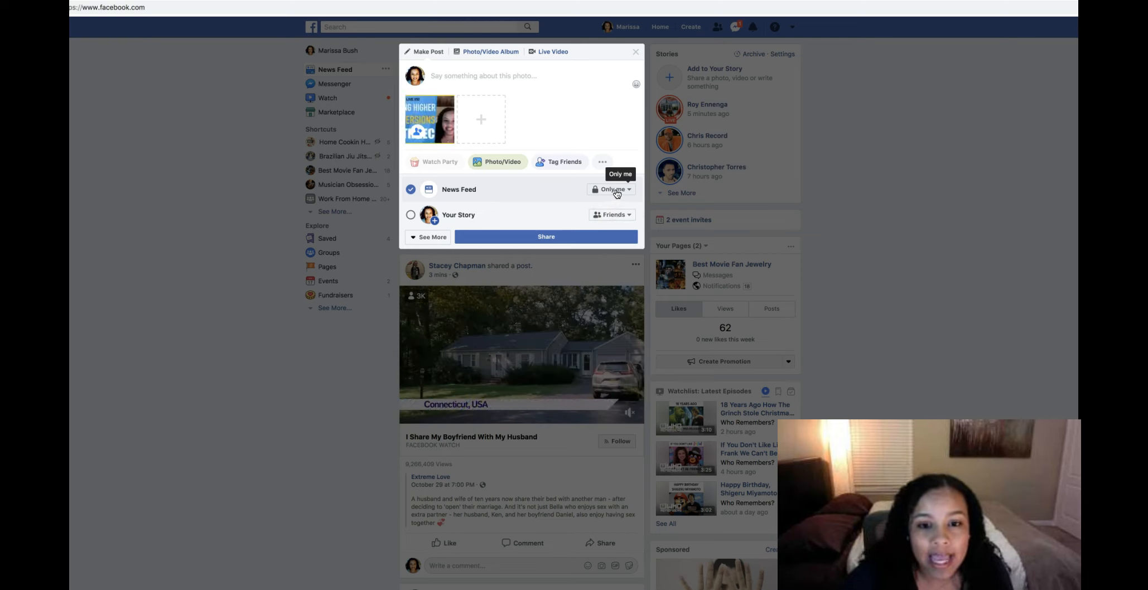
mouse_move(445, 135)
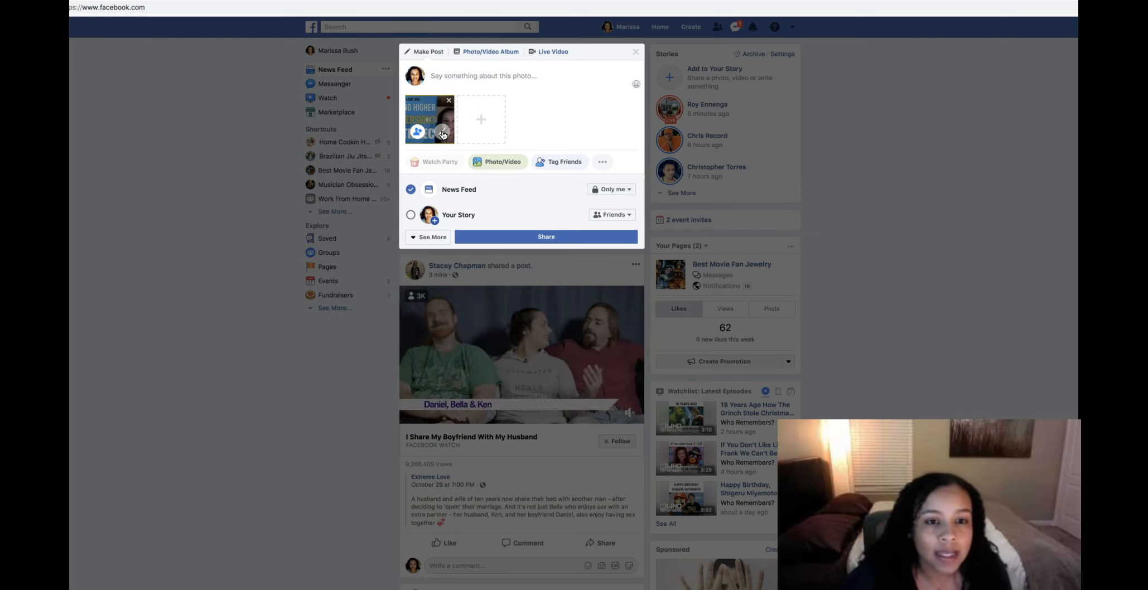
left_click(442, 134)
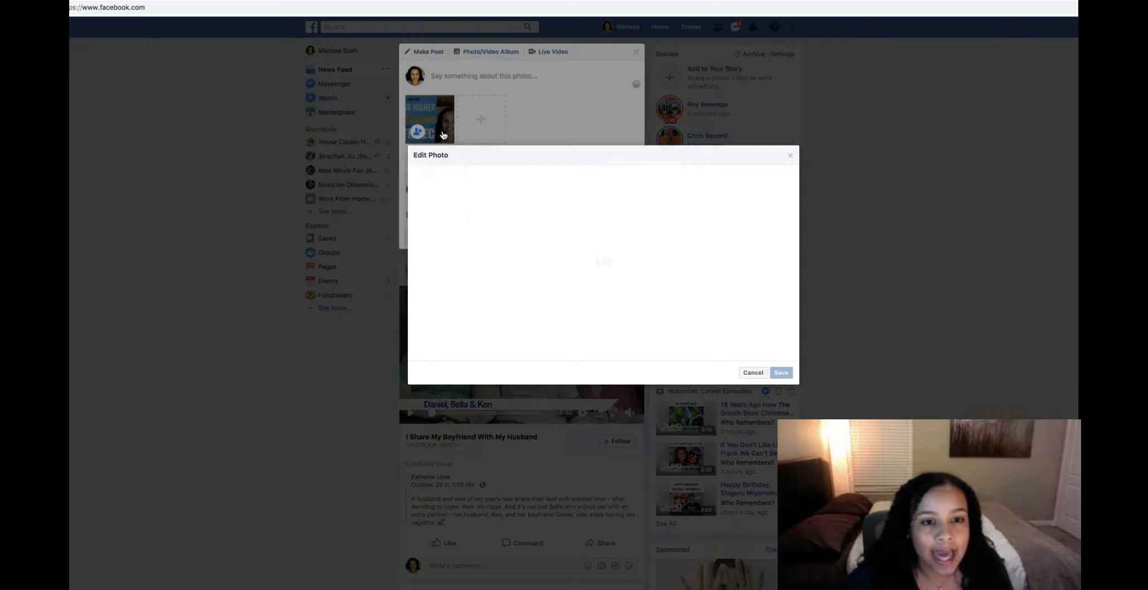
left_click(609, 180)
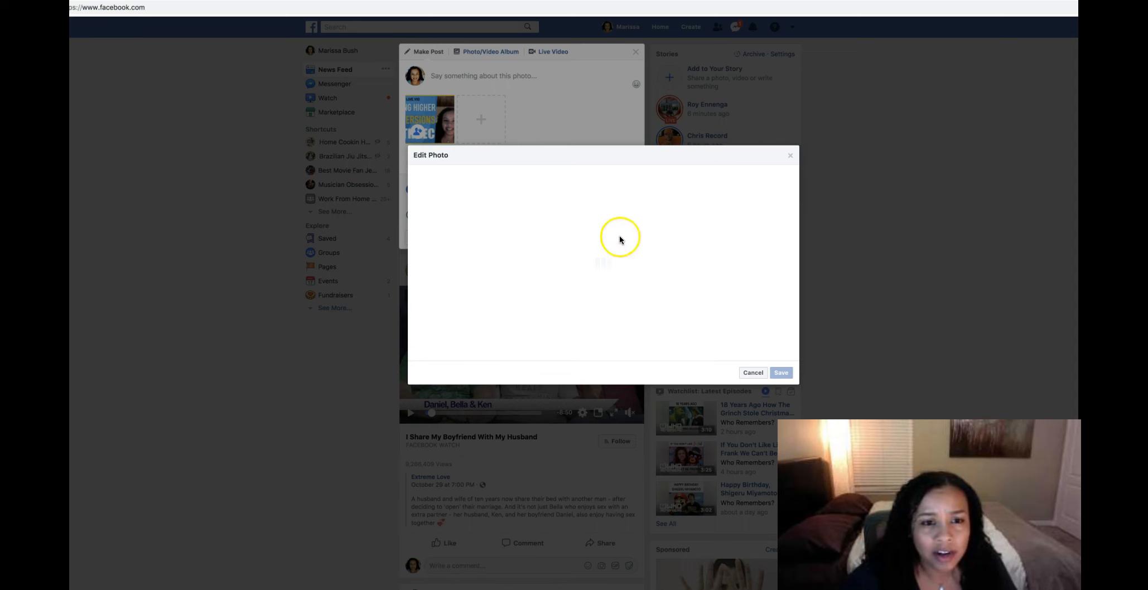
left_click(757, 377)
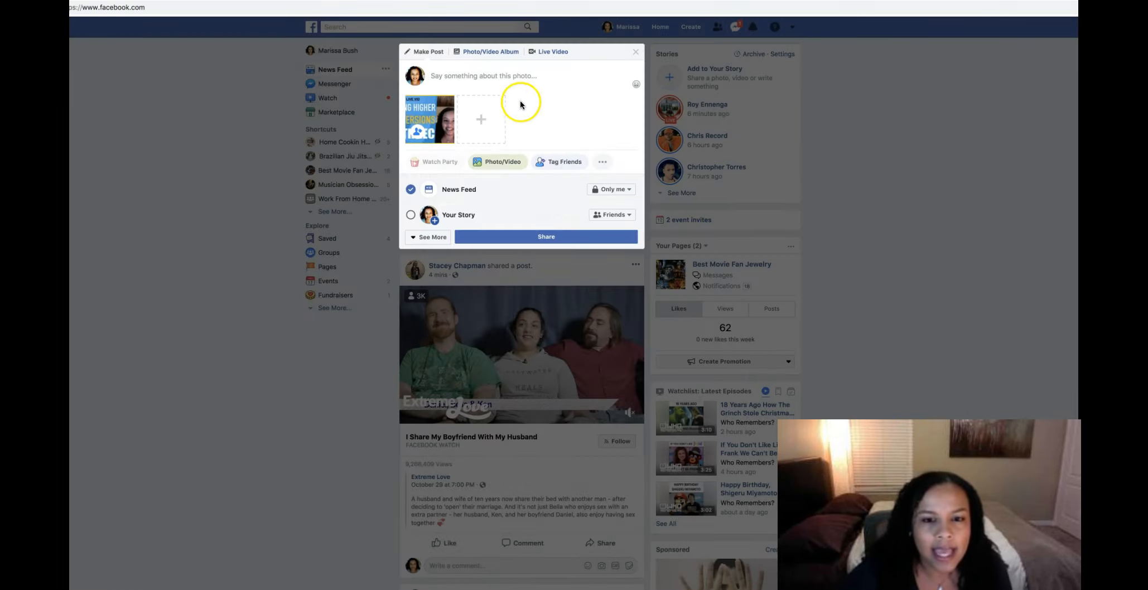
- Share the thumbnail post to the News Feed for Only me, and bring up the posted image on the profile timeline
left_click(566, 239)
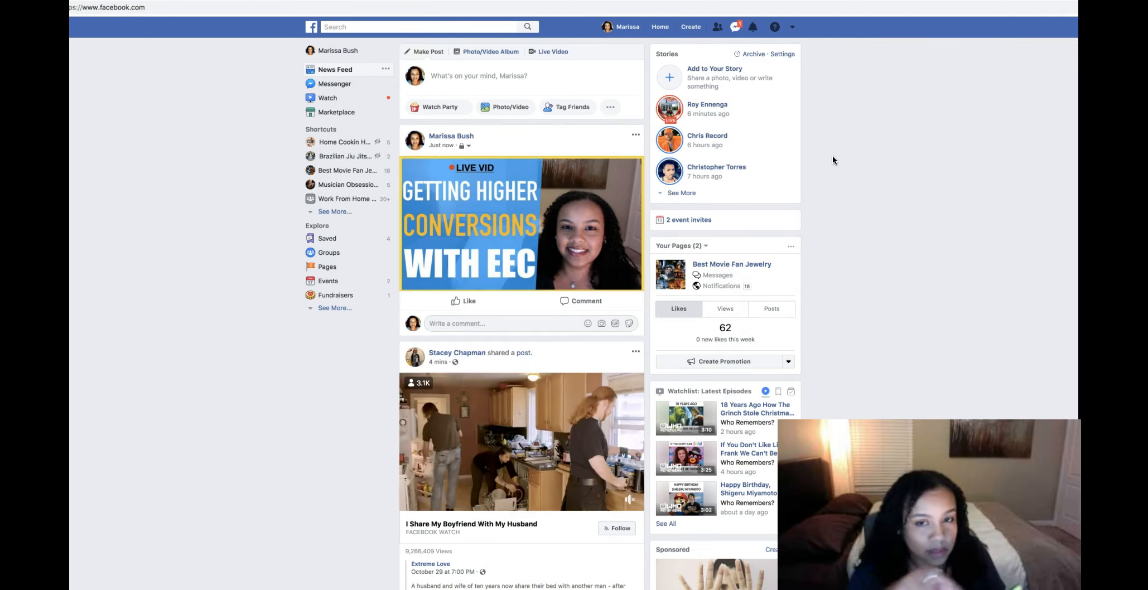
left_click(623, 31)
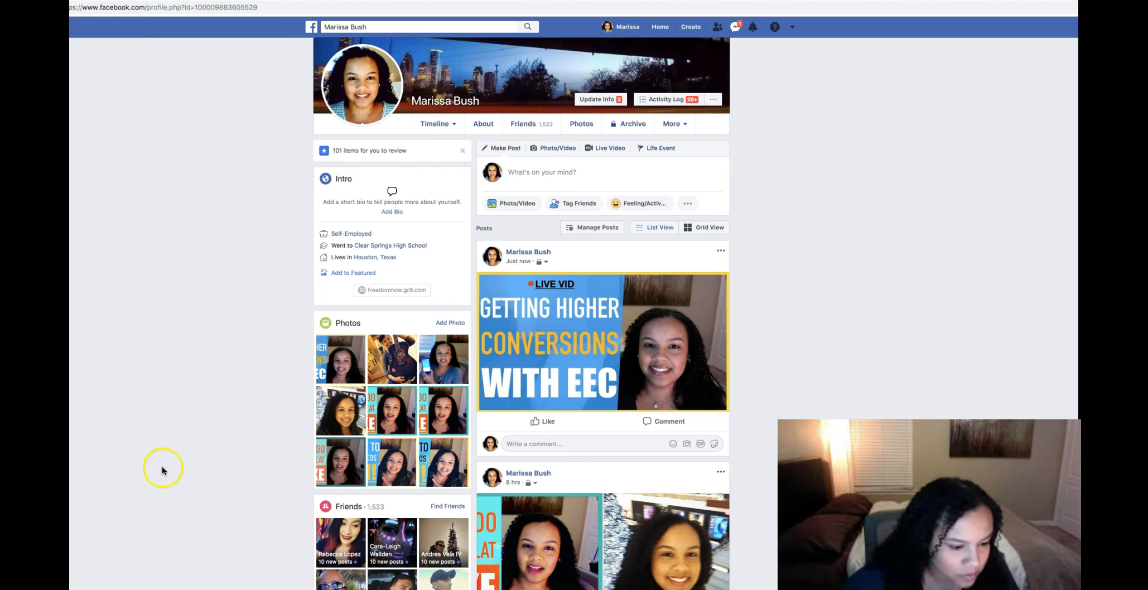
scroll(522, 312, "down", 5)
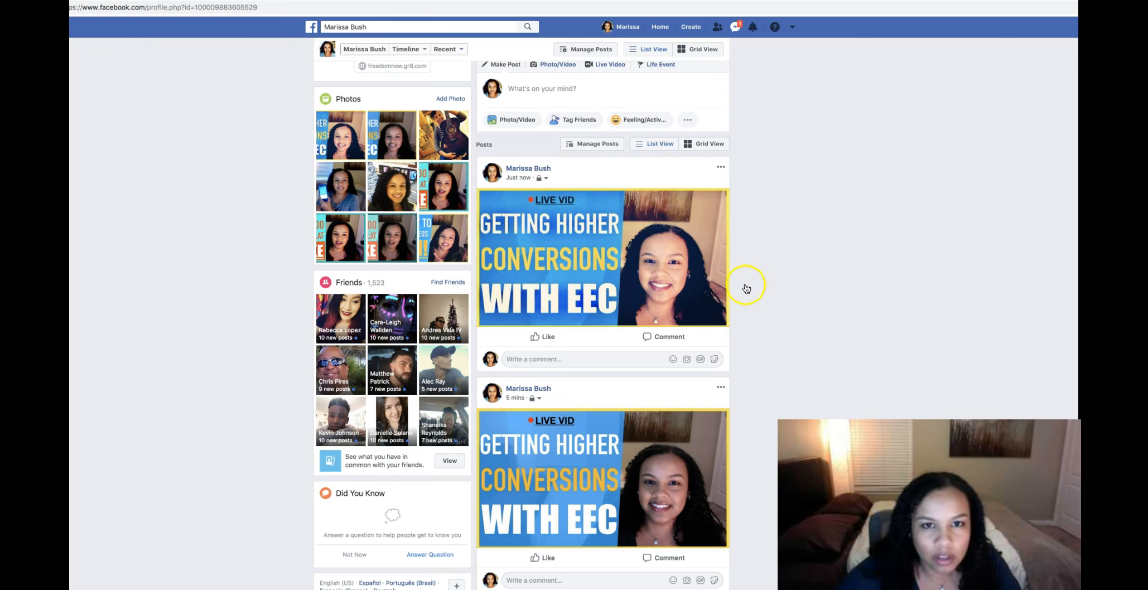
- Open the newest posted thumbnail at full size, save the image to the computer and close the photo viewer
left_click(567, 259)
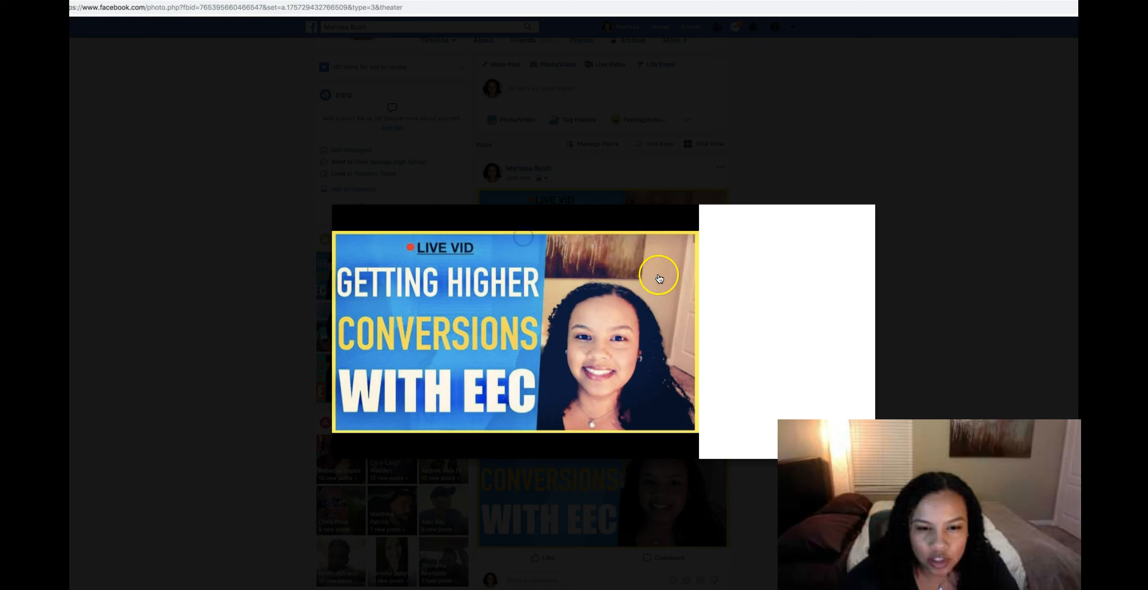
right_click(492, 322)
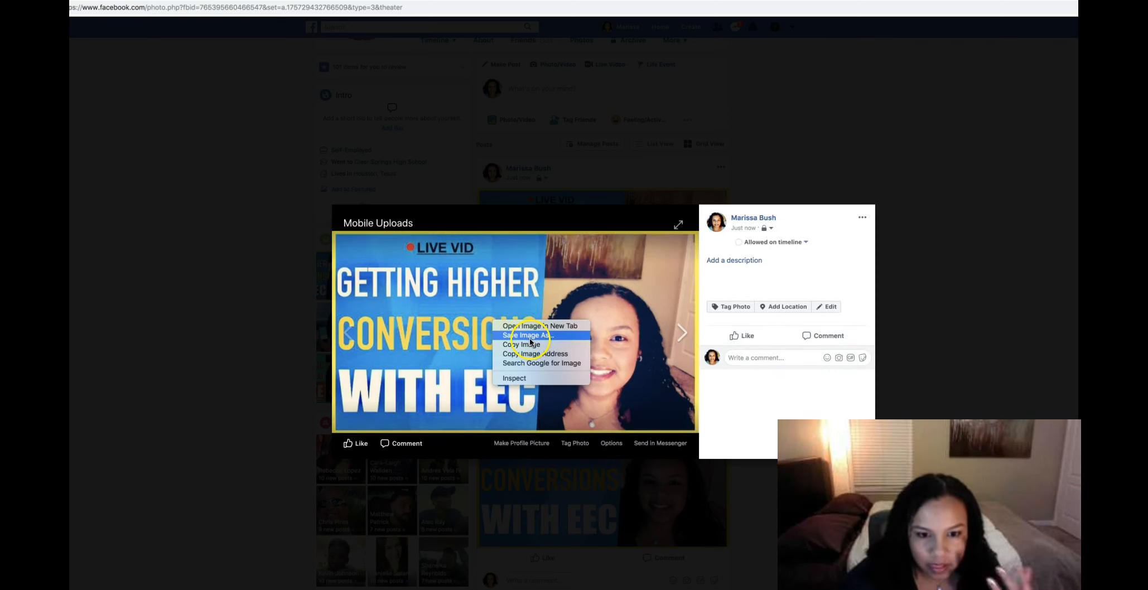
left_click(528, 335)
left_click(665, 106)
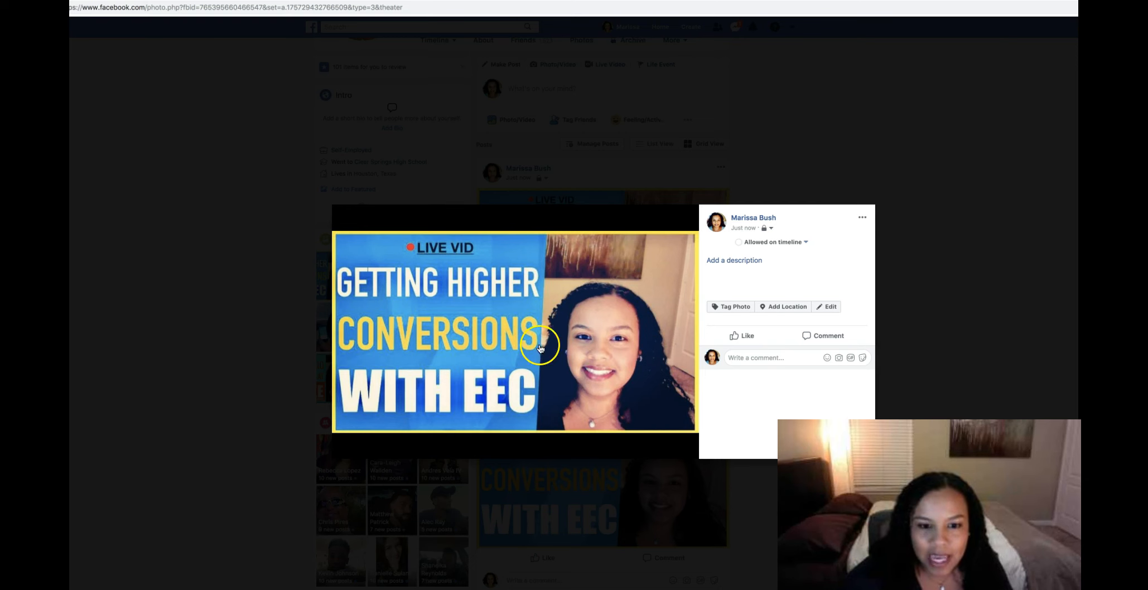
mouse_move(525, 320)
left_click(994, 269)
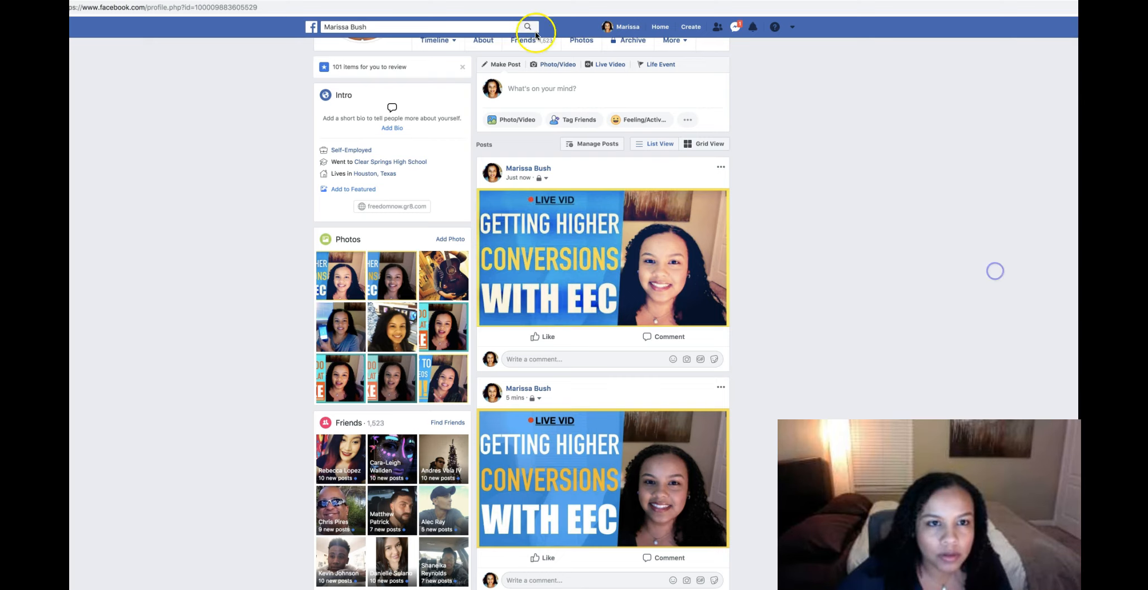
- Switch to YouTube Creator Studio and open the info and settings of the LIVE Q&A video about the new EEC structure
key("ctrl+Tab")
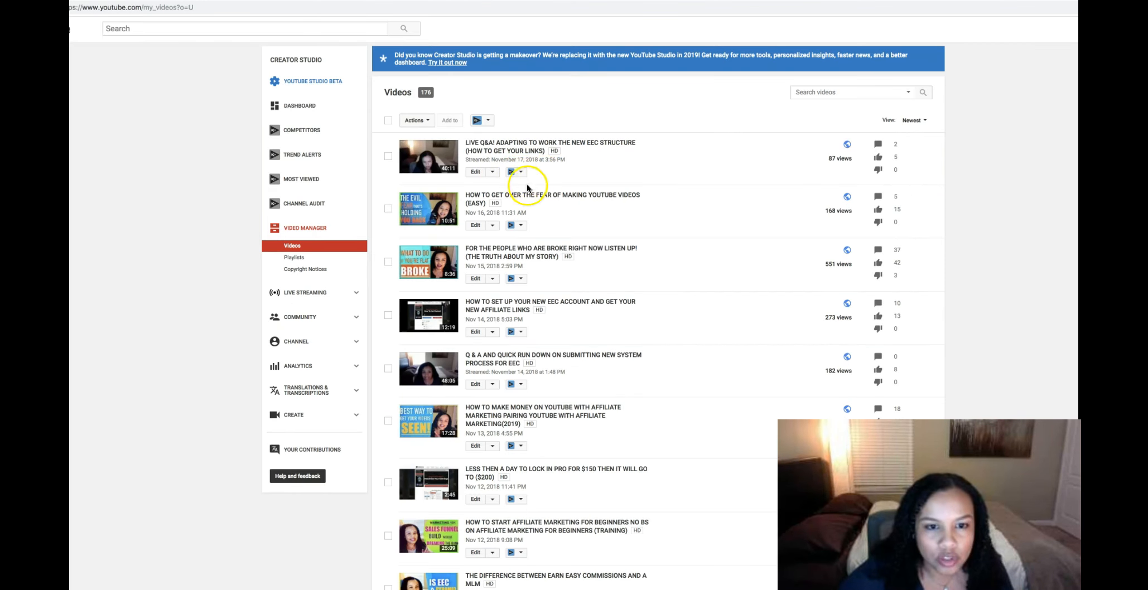
left_click(473, 175)
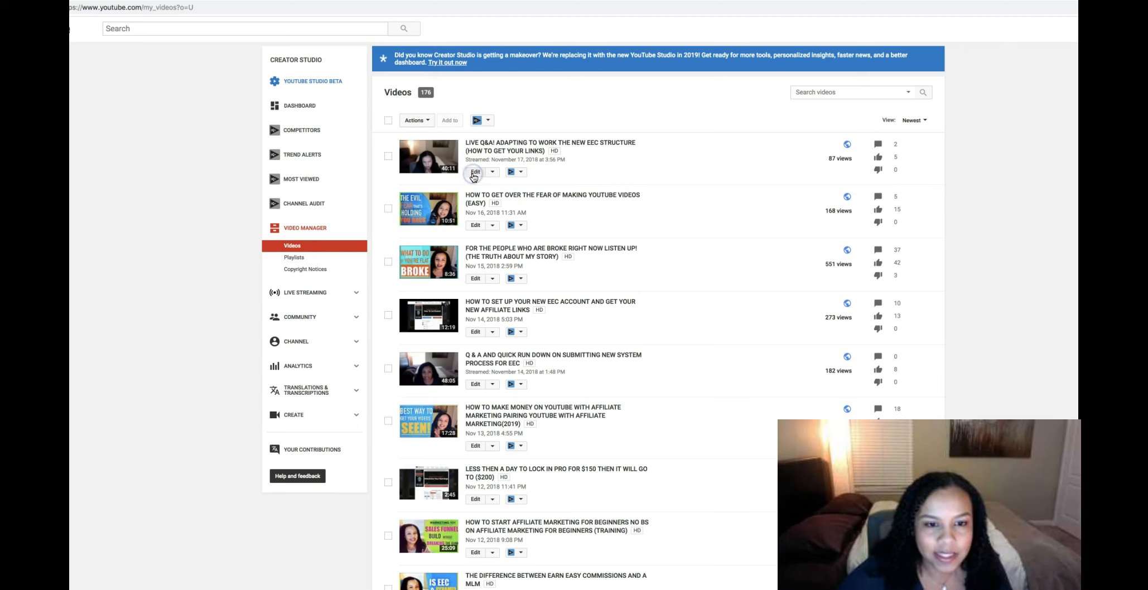
left_click(475, 172)
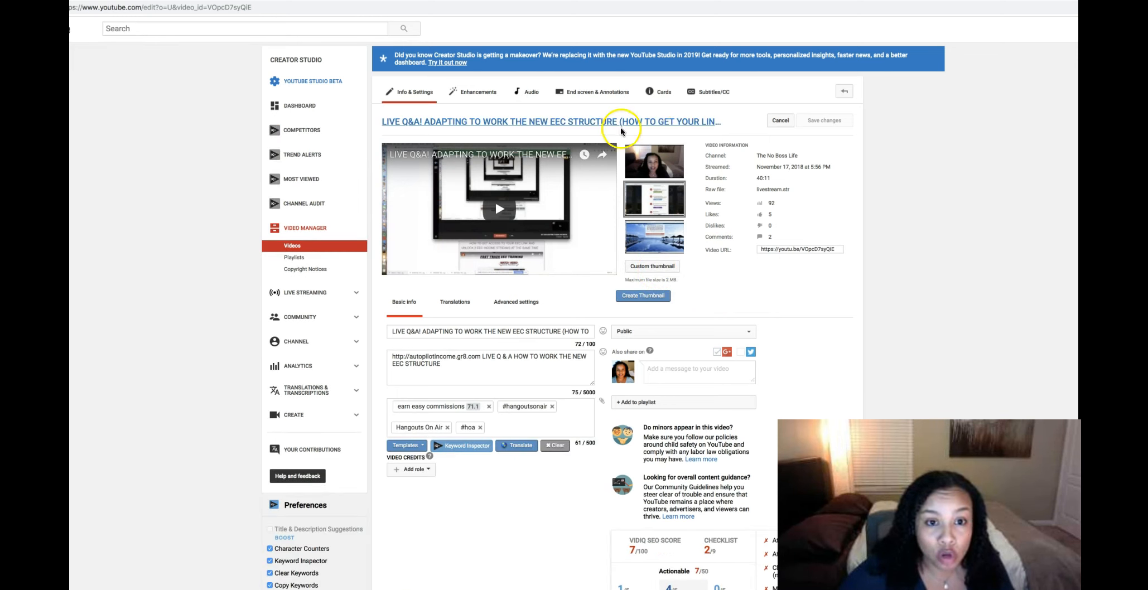
scroll(808, 177, "down", 8)
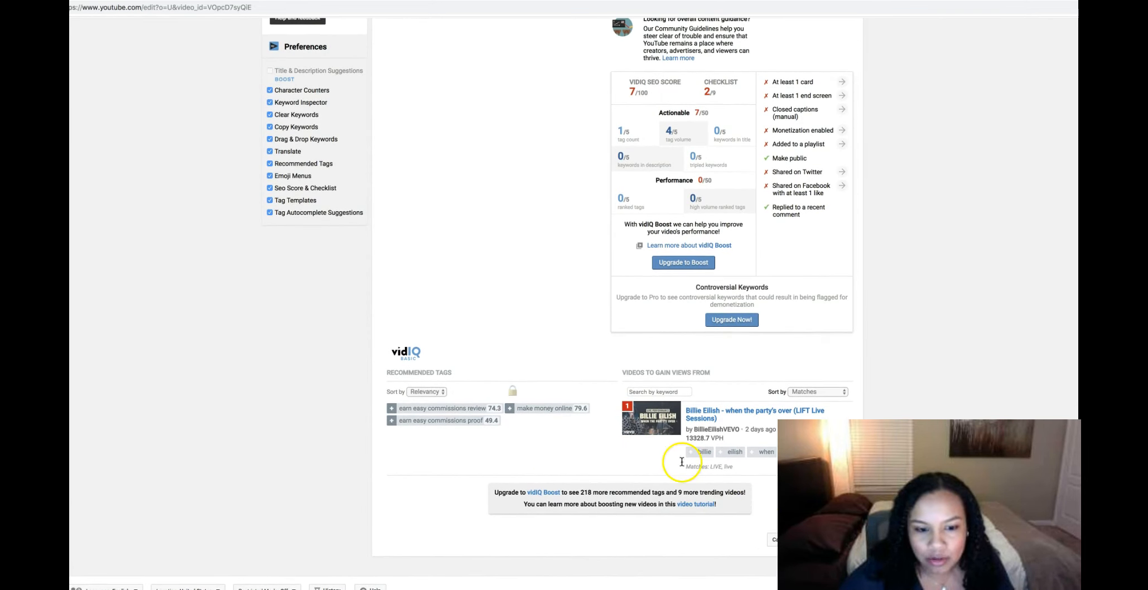
scroll(703, 457, "up", 8)
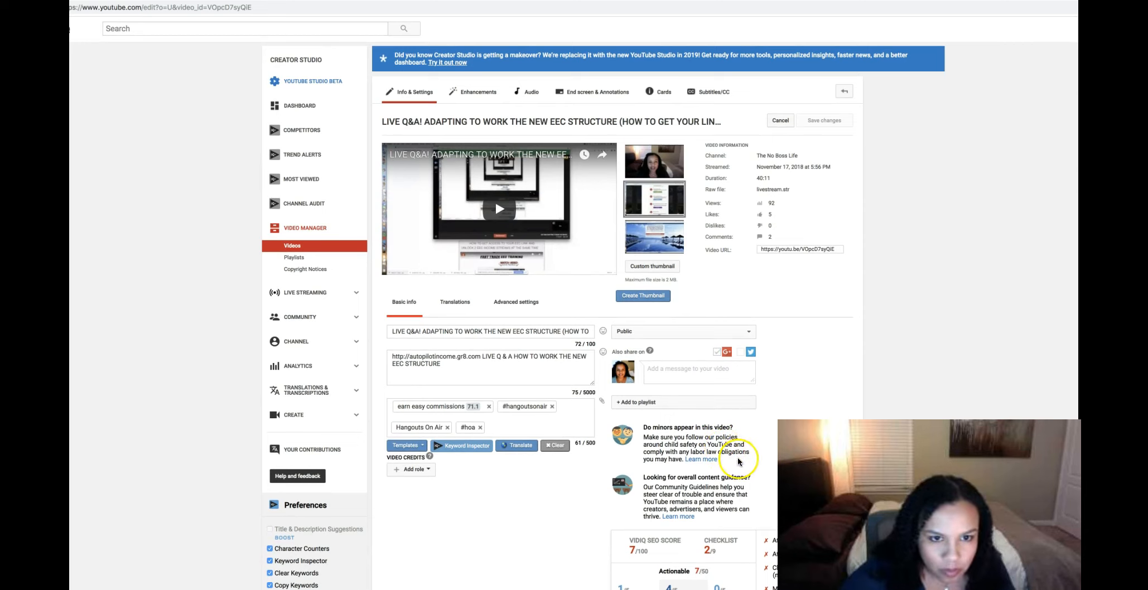
- Remove the word WORK from the video title so it reads "LIVE Q&A! ADAPTING TO THE NEW EEC STRUCTURE (HOW TO GET YOUR LINKS)"
double_click(482, 331)
key("BackSpace")
key("BackSpace")
left_click(939, 282)
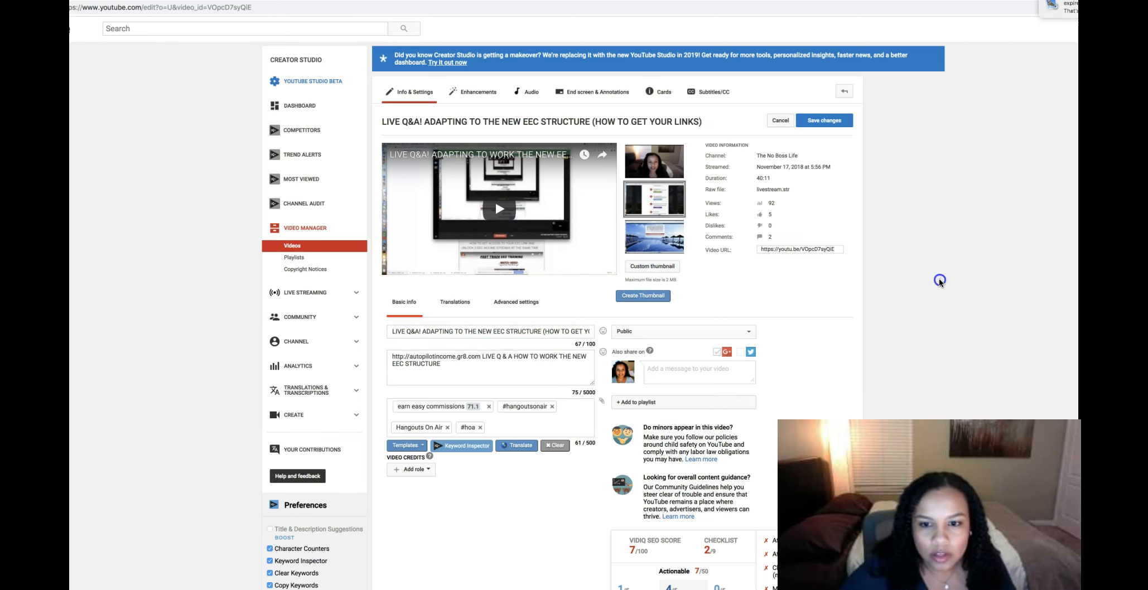
- Upload the saved "GETTING HIGHER CONVERSIONS WITH EEC" image as the video's custom thumbnail and save the changes
left_click(648, 266)
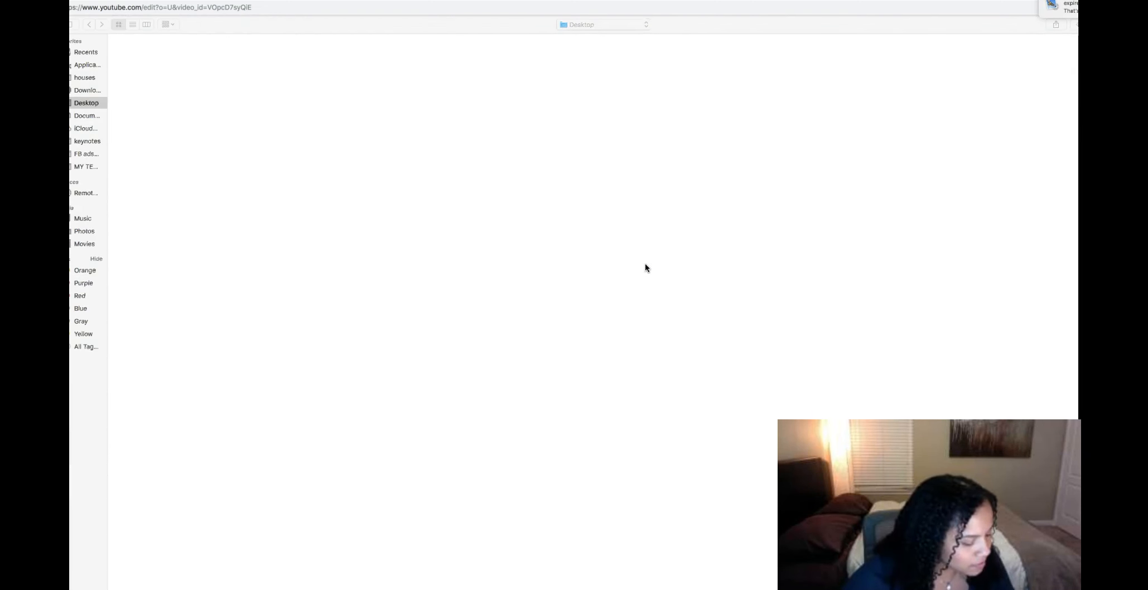
double_click(538, 365)
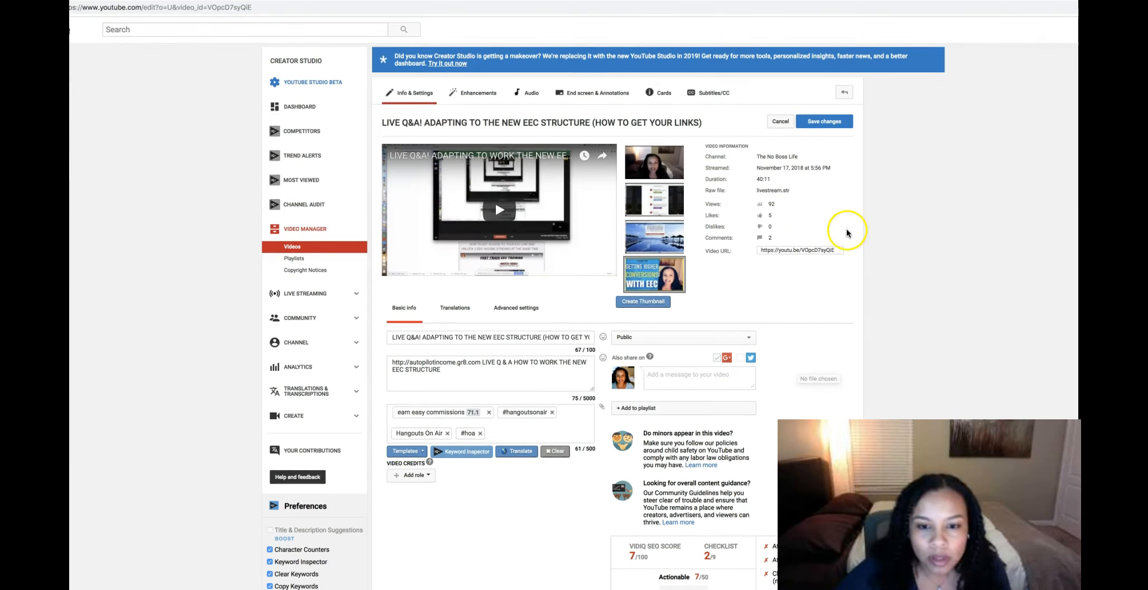
left_click(822, 120)
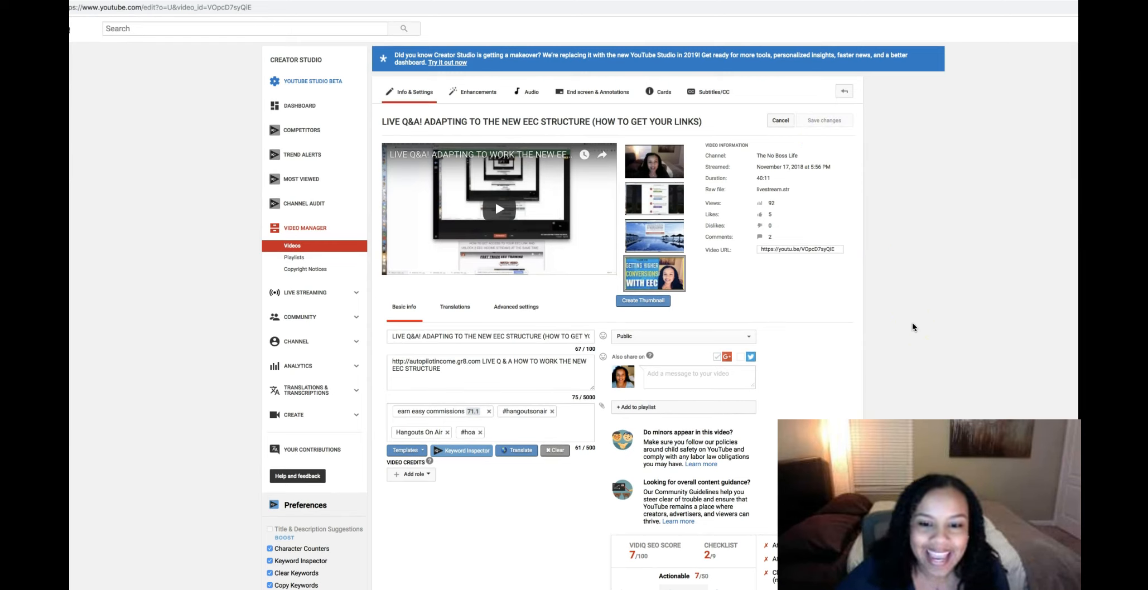
- Search YouTube for "adapting to the new eec structure" and examine how the video's thumbnail compares with the other results
left_click(299, 231)
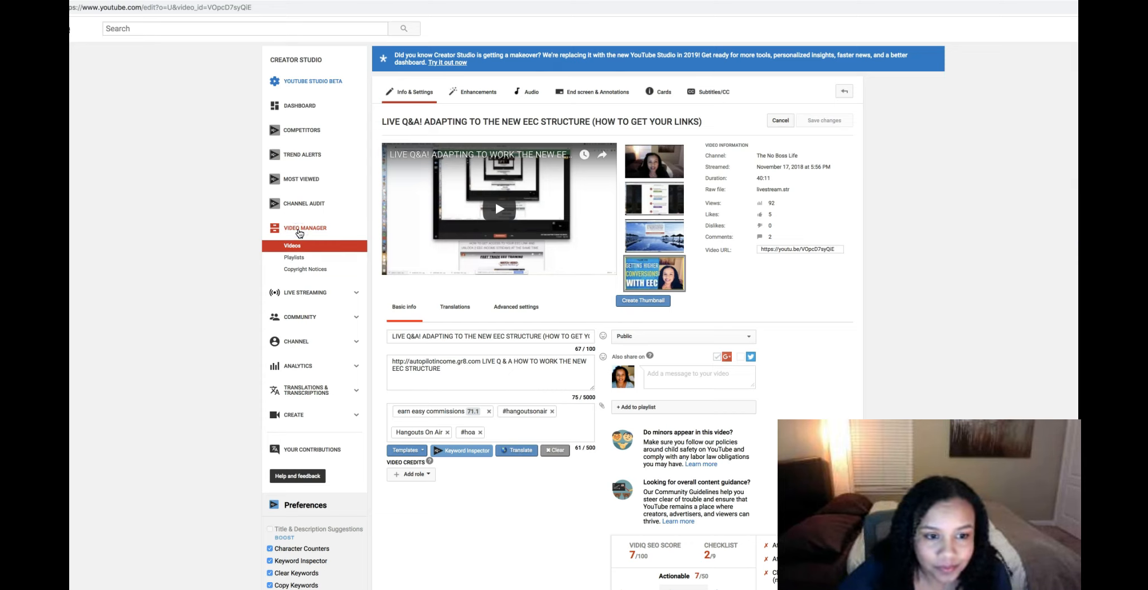
left_click(301, 228)
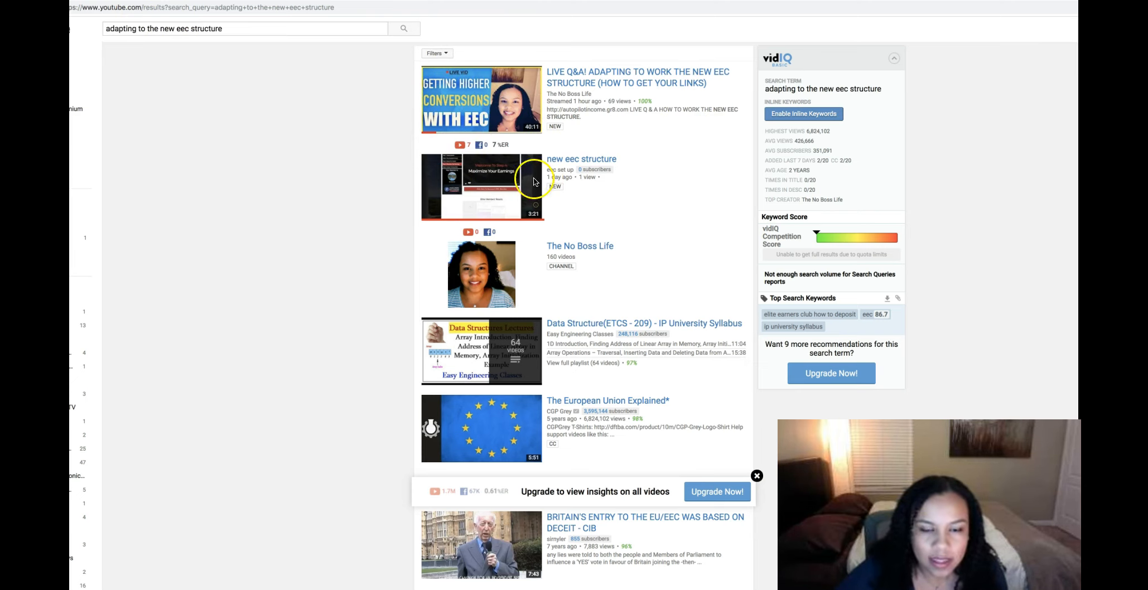
scroll(290, 246, "down", 5)
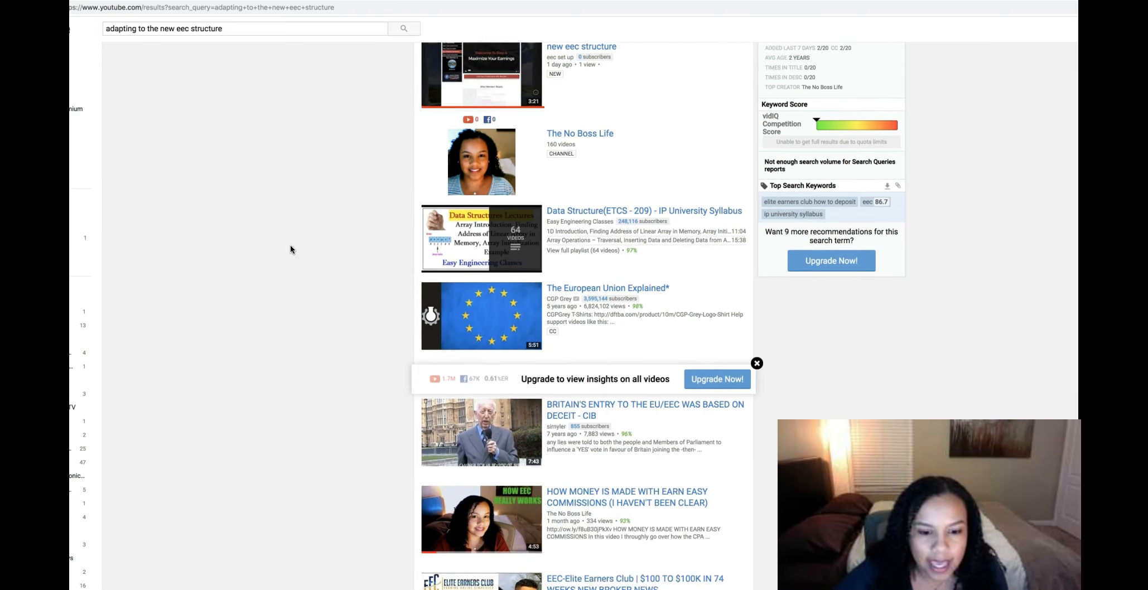
scroll(290, 249, "down", 6)
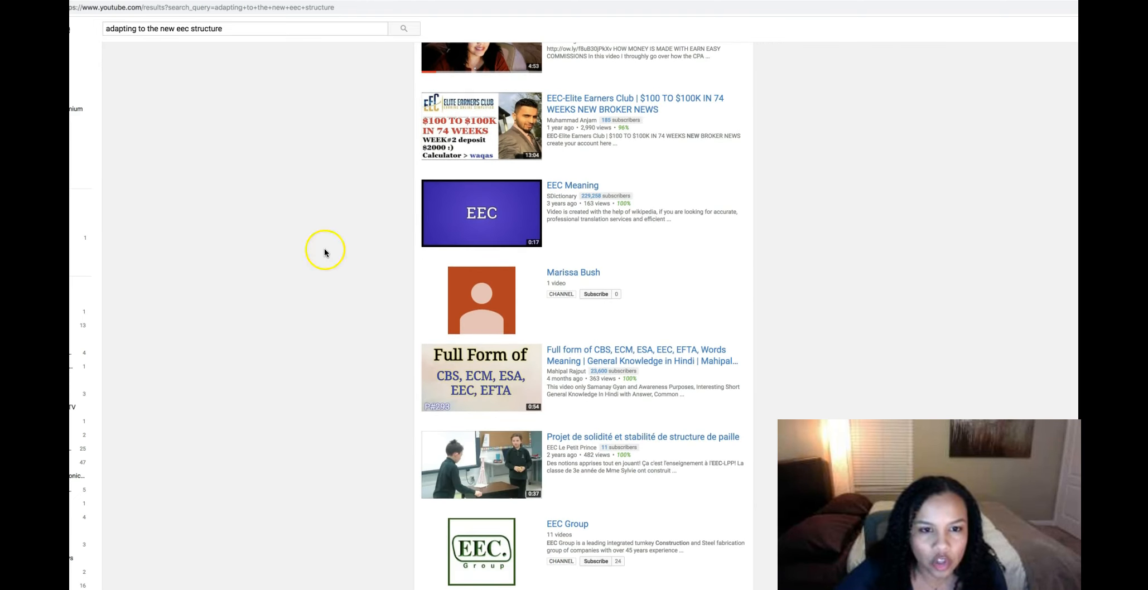
scroll(490, 156, "up", 2)
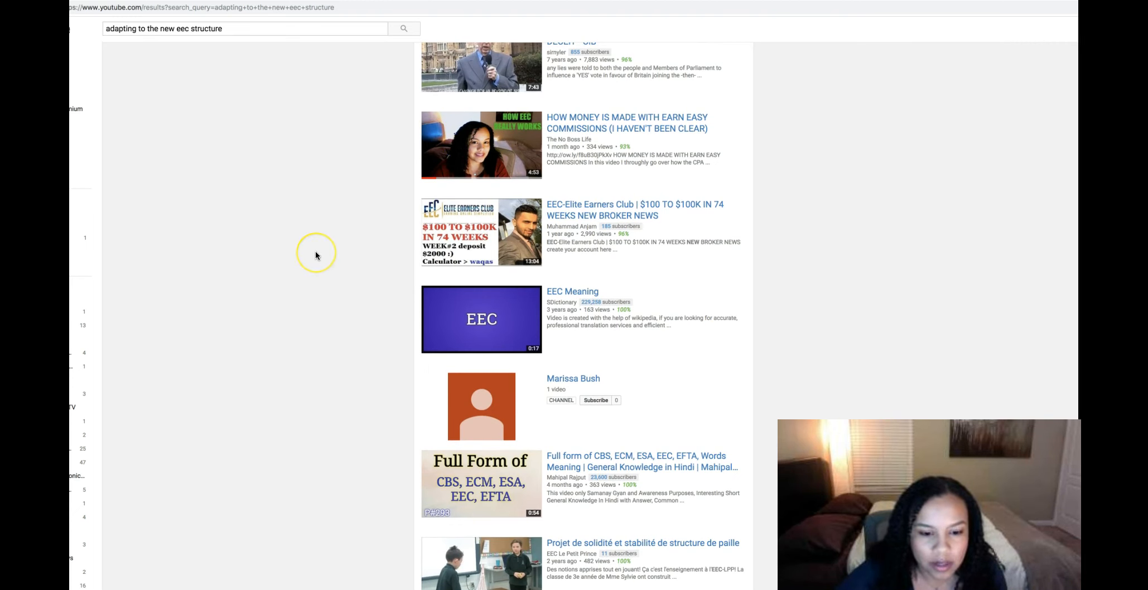
scroll(315, 252, "down", 3)
scroll(314, 251, "down", 9)
- Search YouTube for "how to make money online with now experience" to compare the thumbnails in the results
triple_click(212, 28)
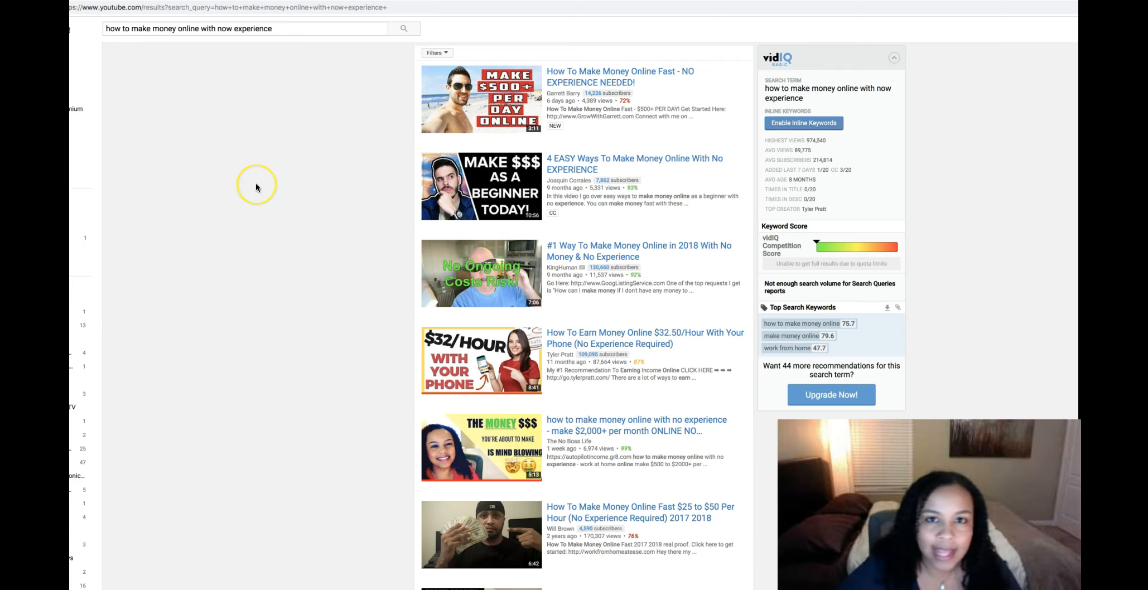
left_click(284, 235)
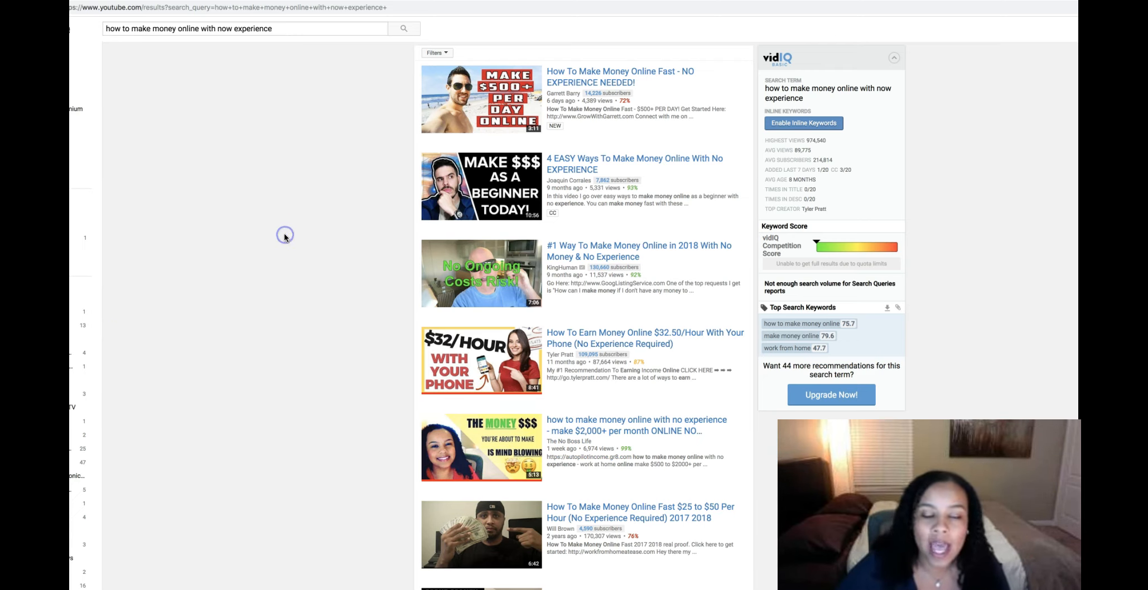